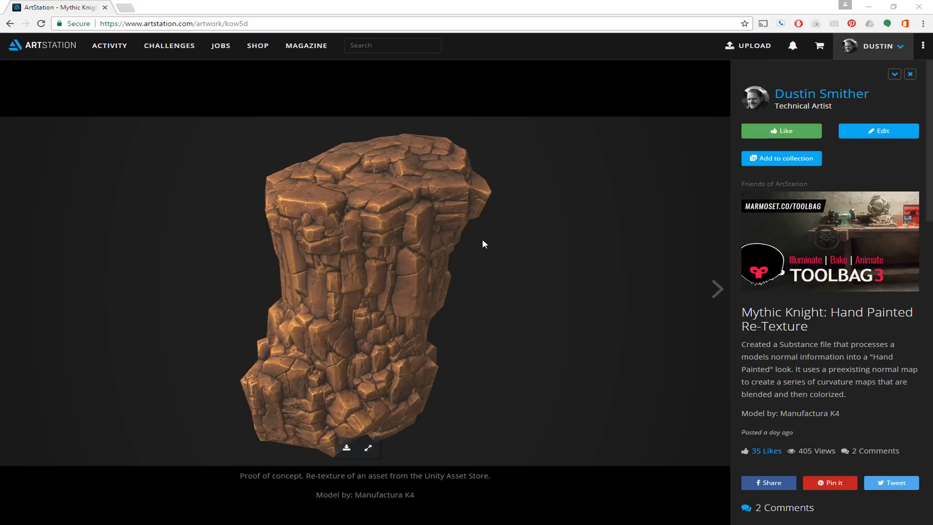
Switch to Unity and examine the original realistic texture of the Rock5A pillar in the scene
{"action": "left_click", "coordinate": [870, 6]}
{"action": "left_click_drag", "start_coordinate": [489, 212], "coordinate": [480, 203]}
{"action": "middle_click_drag", "start_coordinate": [480, 203], "coordinate": [475, 210]}
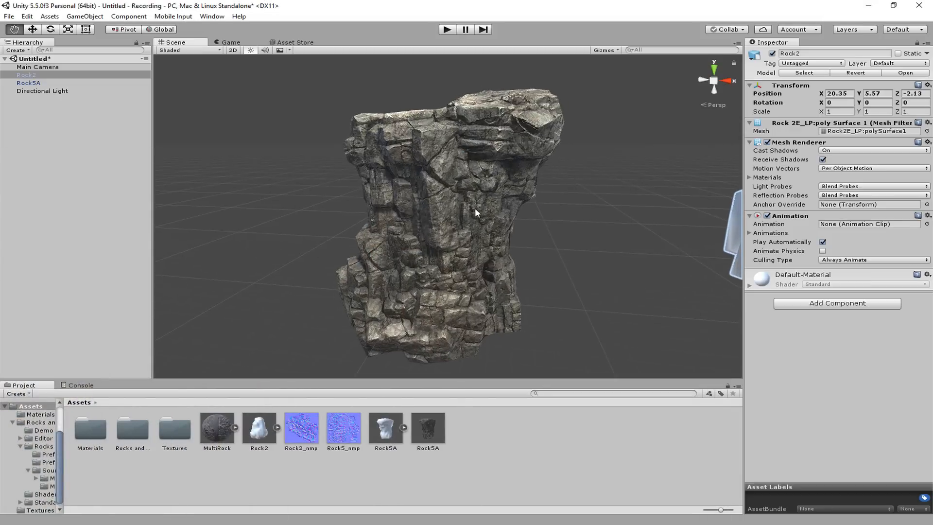
{"action": "left_click_drag", "start_coordinate": [436, 206], "coordinate": [440, 227], "text": "alt"}
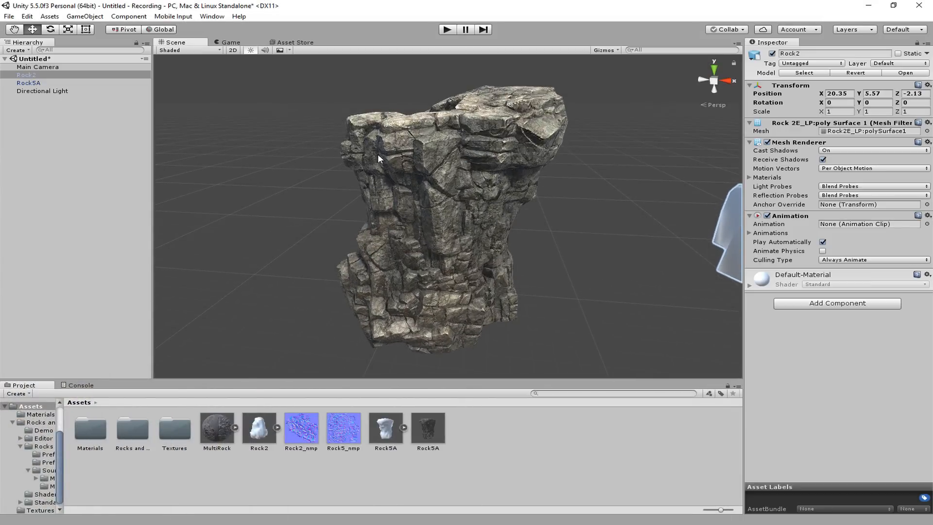
{"action": "left_click_drag", "start_coordinate": [380, 158], "coordinate": [388, 157], "text": "alt"}
View the Rock and Boulders 2 page in the Asset Store and return to a close view of the rock in the scene
{"action": "left_click", "coordinate": [294, 43]}
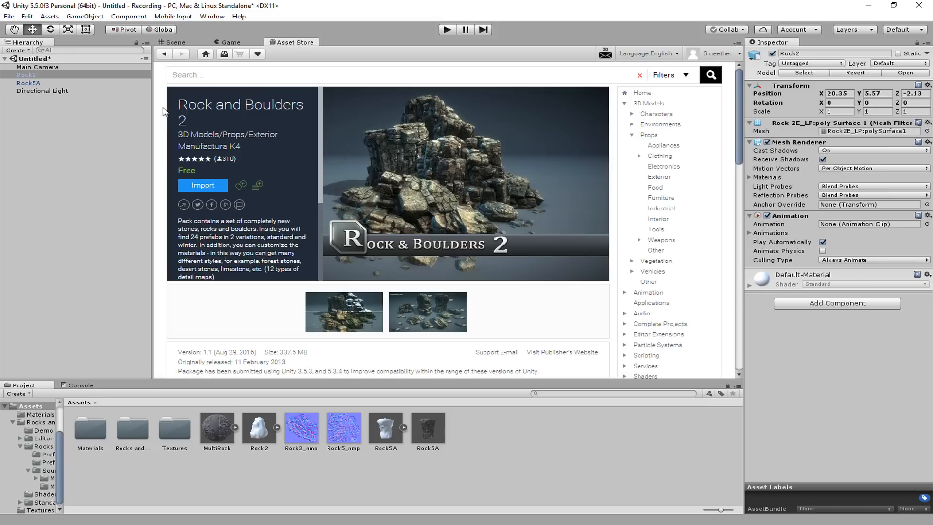
{"action": "left_click", "coordinate": [174, 44]}
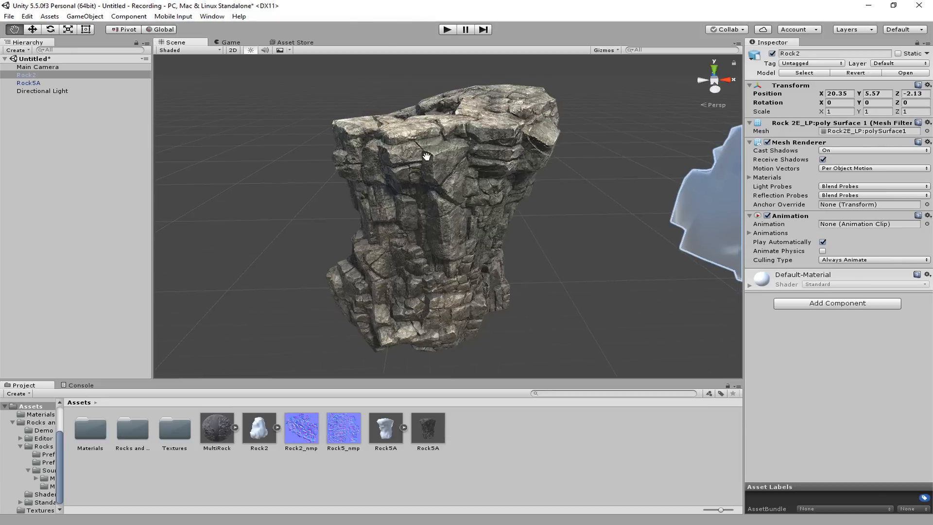
{"action": "left_click_drag", "start_coordinate": [438, 165], "coordinate": [495, 176], "text": "alt"}
{"action": "left_click", "coordinate": [585, 210]}
{"action": "mouse_move", "coordinate": [559, 203]}
{"action": "right_mouse_down"}
{"action": "mouse_move", "coordinate": [534, 172]}
{"action": "mouse_move", "coordinate": [554, 148]}
{"action": "mouse_move", "coordinate": [554, 200]}
{"action": "right_mouse_up"}
{"action": "key", "text": "w"}
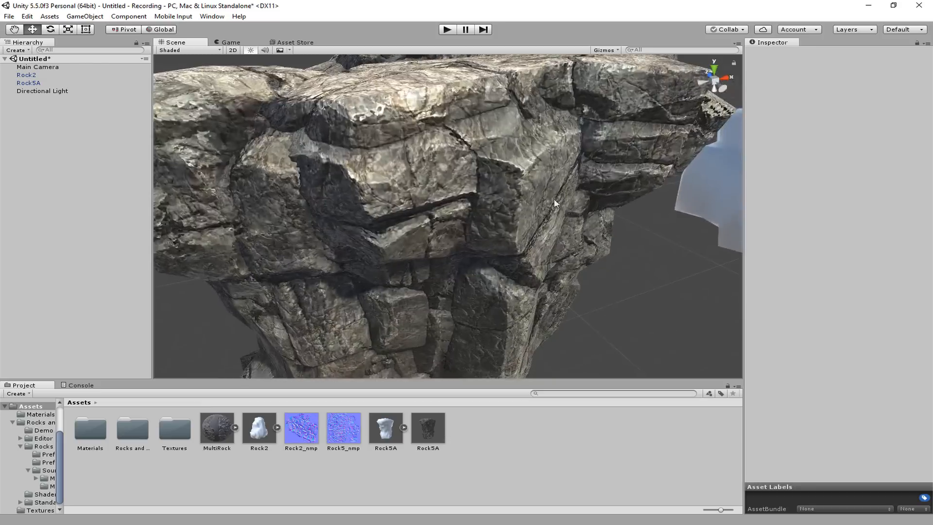
Display the scene in Shaded Wireframe mode to examine the rock's polygons, and restore Shaded mode
{"action": "left_click", "coordinate": [485, 184]}
{"action": "left_click", "coordinate": [200, 51]}
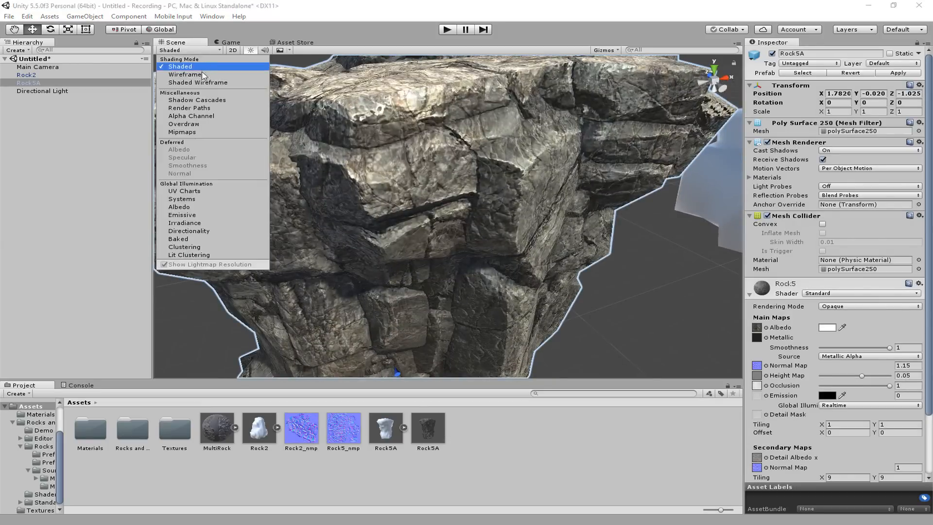
{"action": "left_click", "coordinate": [197, 83]}
{"action": "left_click", "coordinate": [636, 259]}
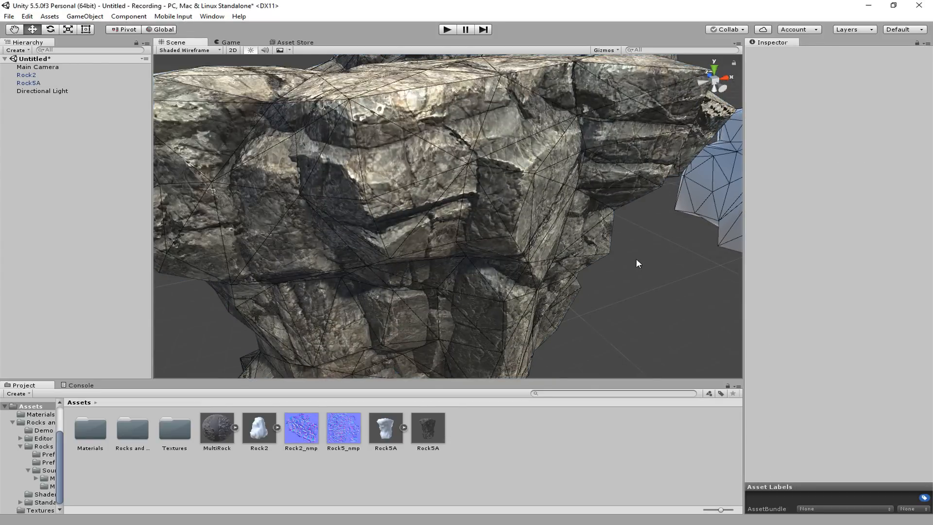
{"action": "scroll", "coordinate": [387, 165], "scroll_direction": "down", "scroll_amount": 5}
{"action": "mouse_move", "coordinate": [429, 179]}
{"action": "middle_mouse_down"}
{"action": "mouse_move", "coordinate": [434, 119]}
{"action": "mouse_move", "coordinate": [427, 163]}
{"action": "mouse_move", "coordinate": [419, 156]}
{"action": "mouse_move", "coordinate": [444, 207]}
{"action": "middle_mouse_up"}
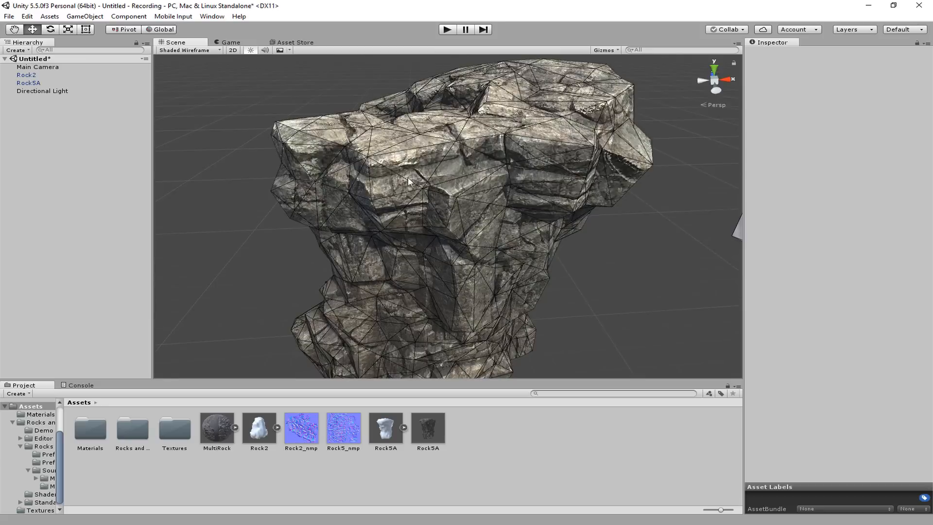
{"action": "left_click", "coordinate": [197, 50]}
{"action": "left_click", "coordinate": [195, 69]}
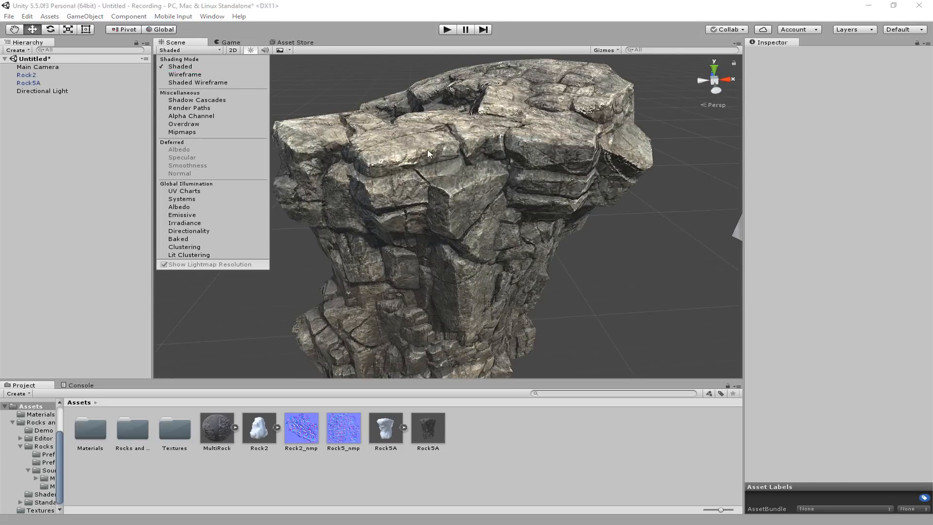
Expand the MultiRock substance and apply its Rock5A material to the rock pillar
{"action": "left_click_drag", "start_coordinate": [579, 220], "coordinate": [587, 171], "text": "alt"}
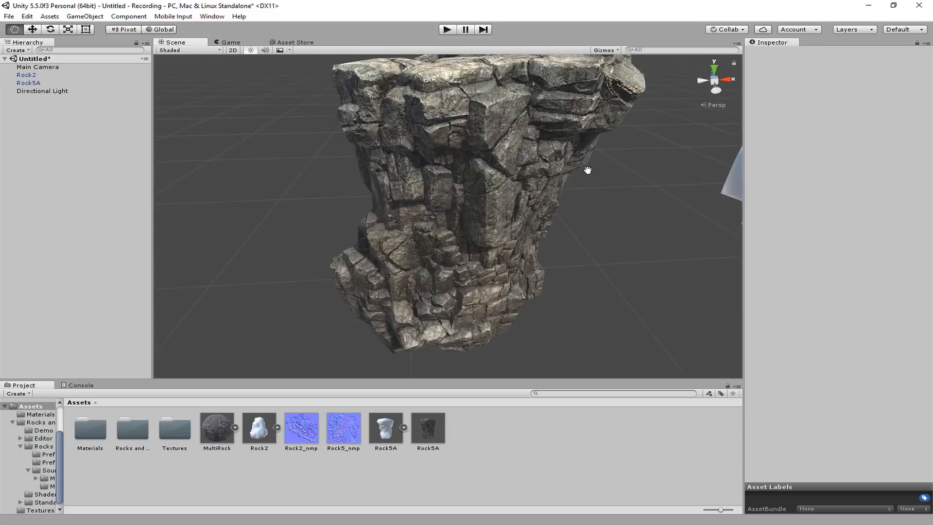
{"action": "mouse_move", "coordinate": [558, 199]}
{"action": "left_mouse_down", "text": "alt"}
{"action": "mouse_move", "coordinate": [554, 166]}
{"action": "mouse_move", "coordinate": [564, 193]}
{"action": "left_mouse_up", "text": "alt"}
{"action": "scroll", "coordinate": [563, 188], "scroll_direction": "down", "scroll_amount": 1}
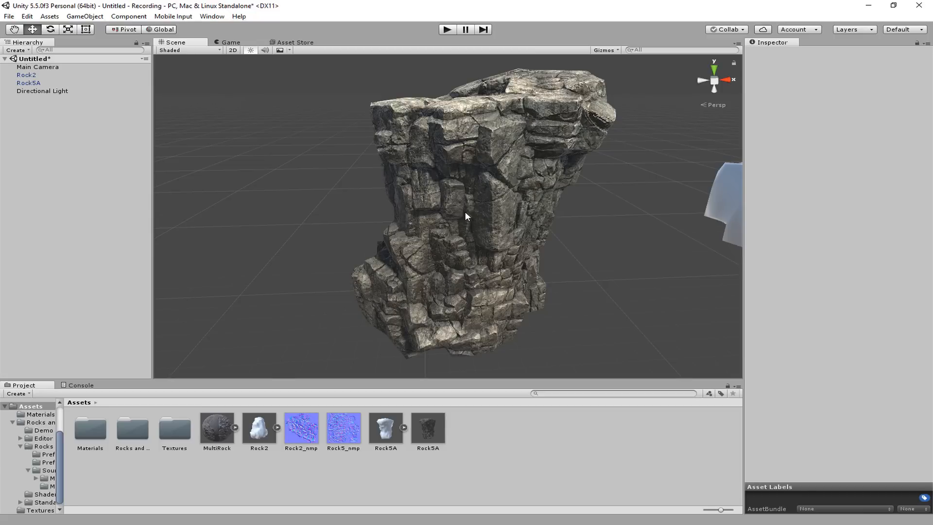
{"action": "mouse_move", "coordinate": [466, 212]}
{"action": "middle_mouse_down"}
{"action": "mouse_move", "coordinate": [444, 215]}
{"action": "mouse_move", "coordinate": [468, 209]}
{"action": "middle_mouse_up"}
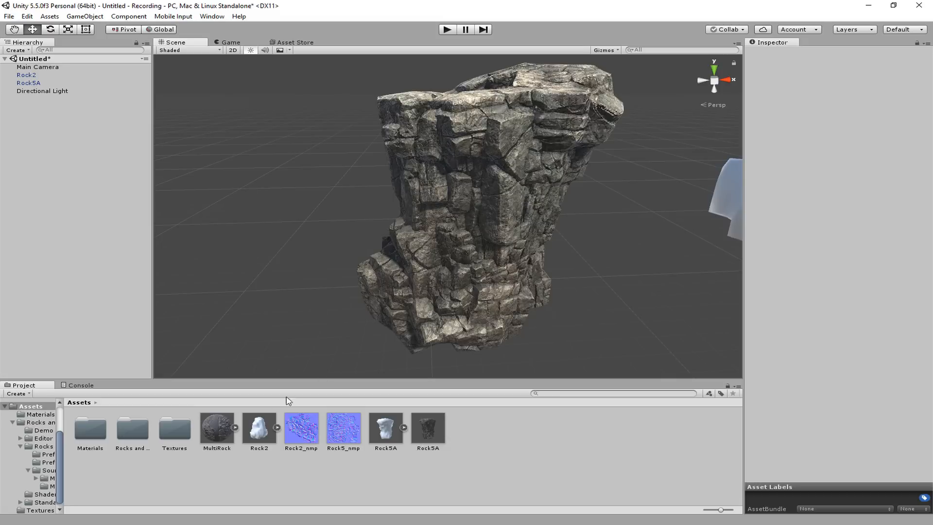
{"action": "left_click", "coordinate": [235, 428]}
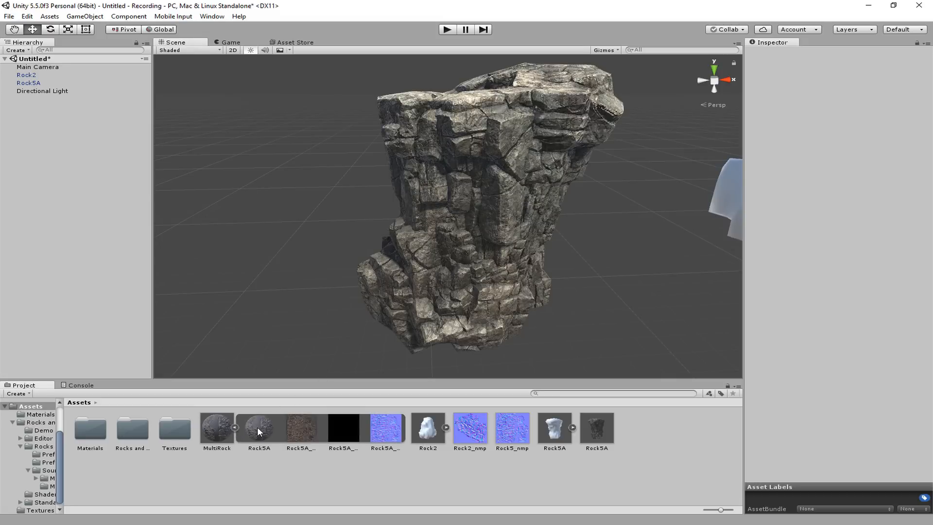
{"action": "left_click_drag", "start_coordinate": [257, 427], "coordinate": [469, 291]}
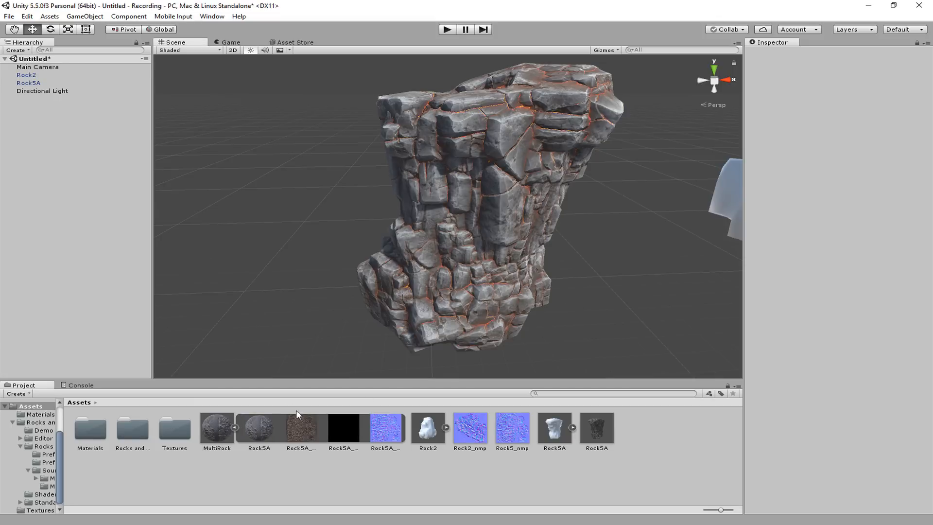
Try the Frozen (Let it go!) and Lime Stone input selections on MultiRock's Rock5A material
{"action": "left_click", "coordinate": [258, 427]}
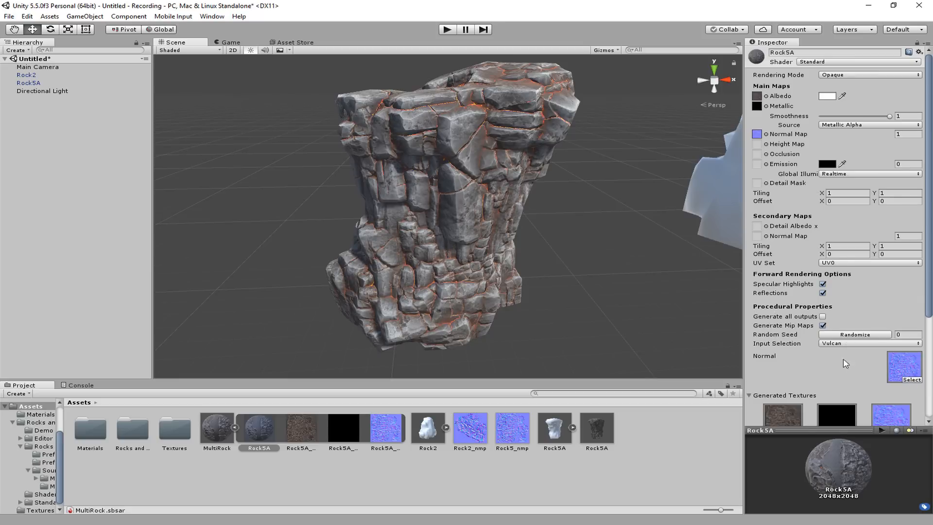
{"action": "middle_click_drag", "start_coordinate": [571, 276], "coordinate": [564, 296]}
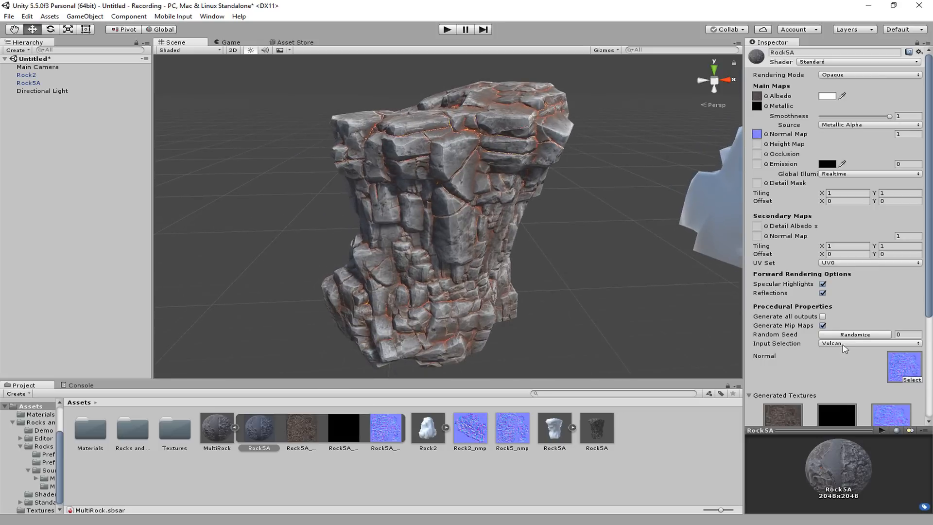
{"action": "left_click", "coordinate": [850, 345]}
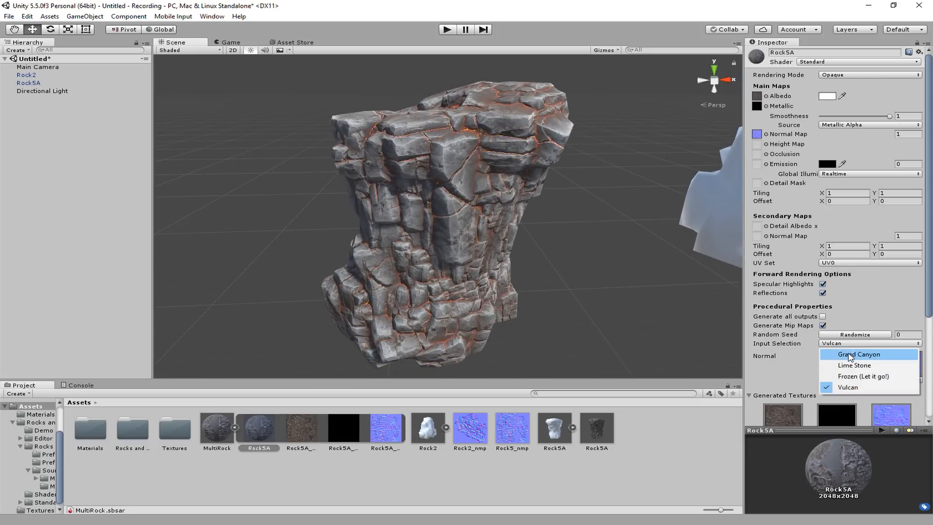
{"action": "left_click", "coordinate": [847, 377]}
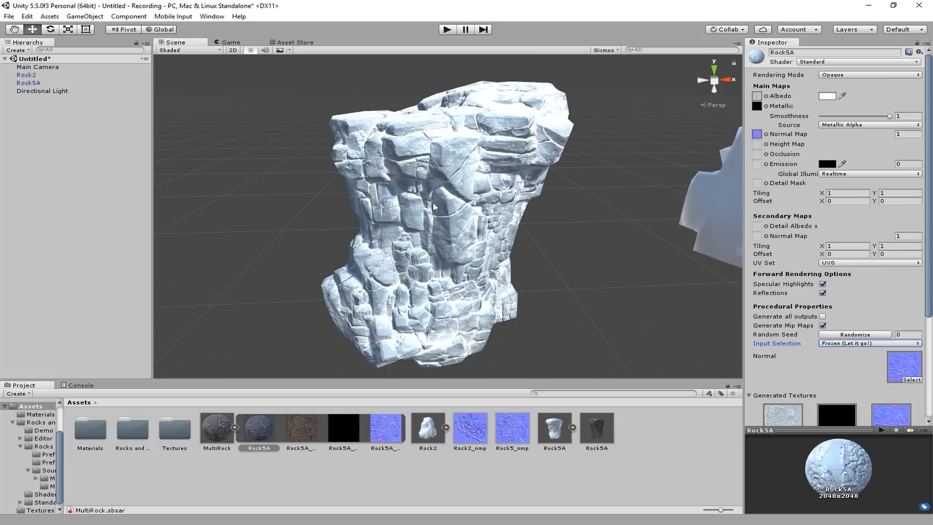
{"action": "left_click", "coordinate": [846, 345]}
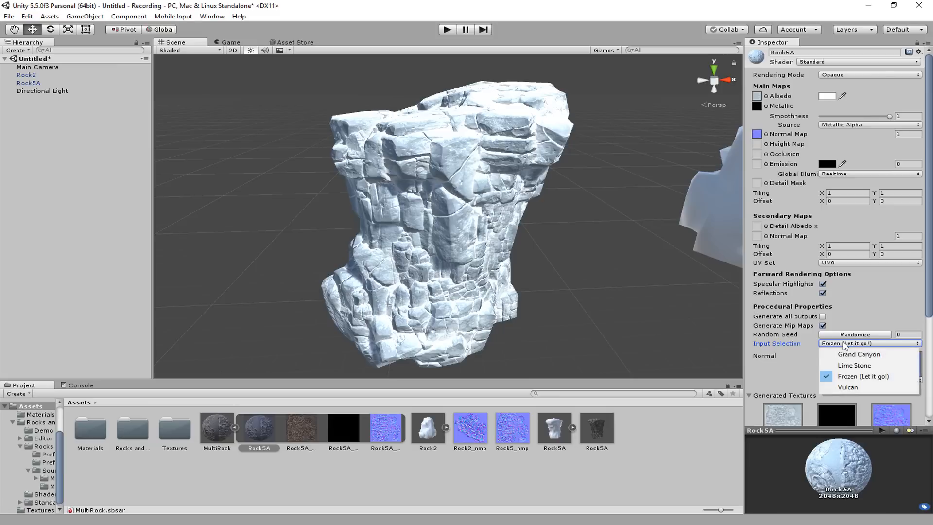
{"action": "left_click", "coordinate": [850, 365]}
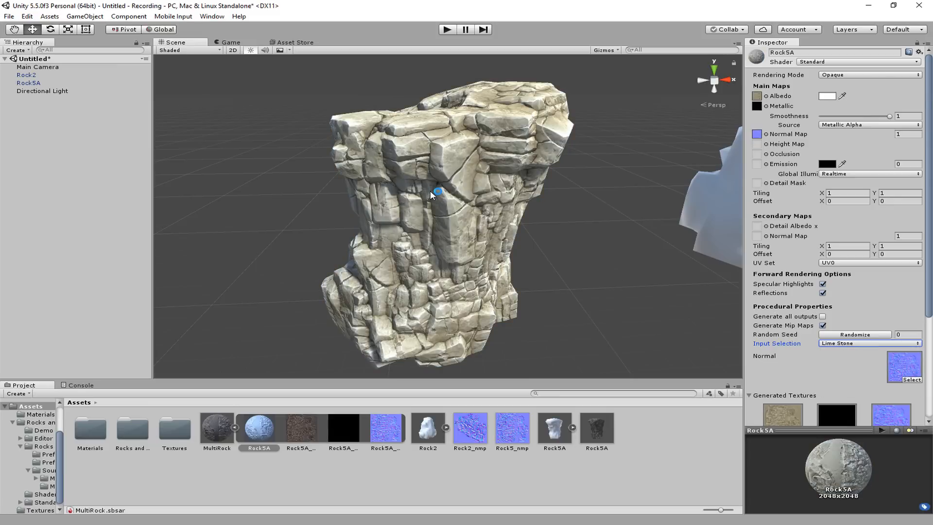
Set the Input Selection of MultiRock's Rock5A material to Grand Canyon and inspect the pillar
{"action": "left_click", "coordinate": [840, 344]}
{"action": "left_click", "coordinate": [843, 355]}
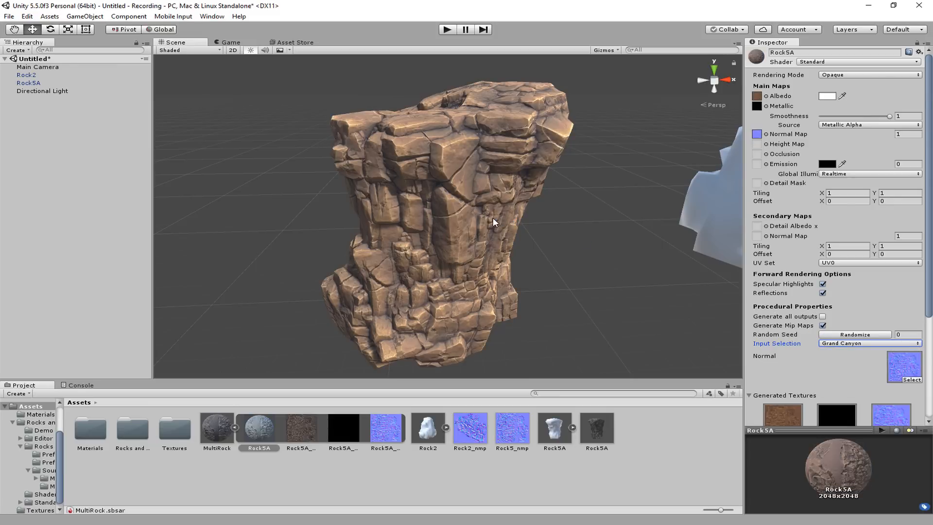
{"action": "left_click_drag", "start_coordinate": [492, 217], "coordinate": [472, 223], "text": "alt"}
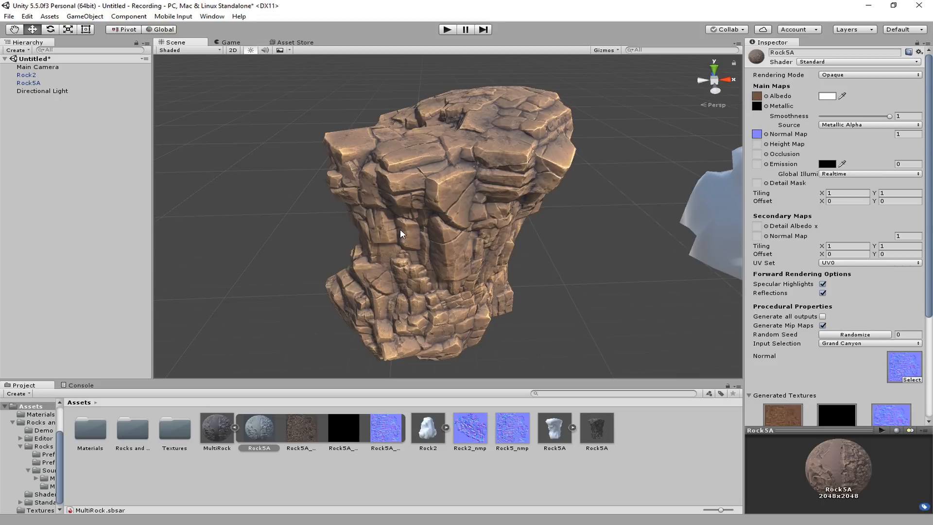
Add a second material instance to the MultiRock substance and name it 2
{"action": "middle_click_drag", "start_coordinate": [466, 243], "coordinate": [438, 262]}
{"action": "scroll", "coordinate": [235, 265], "scroll_direction": "down", "scroll_amount": 2}
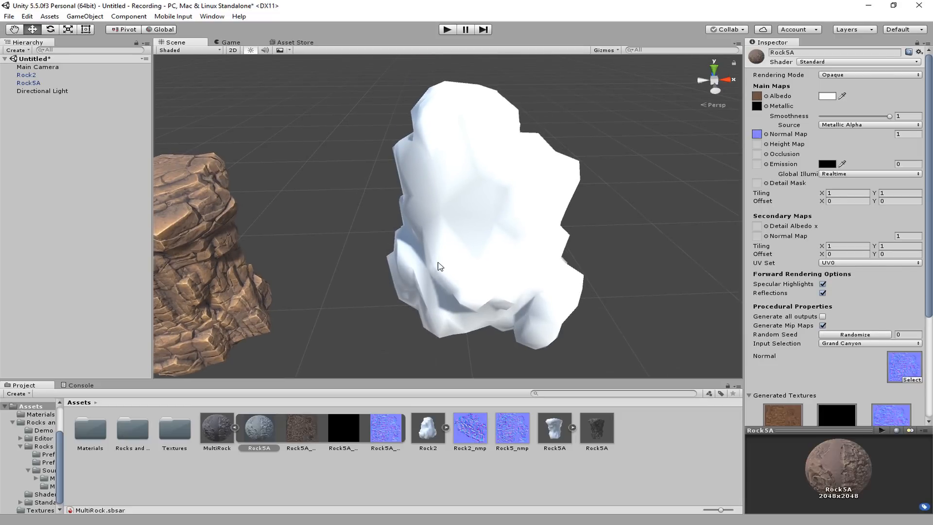
{"action": "left_click", "coordinate": [235, 428]}
{"action": "left_click", "coordinate": [235, 428]}
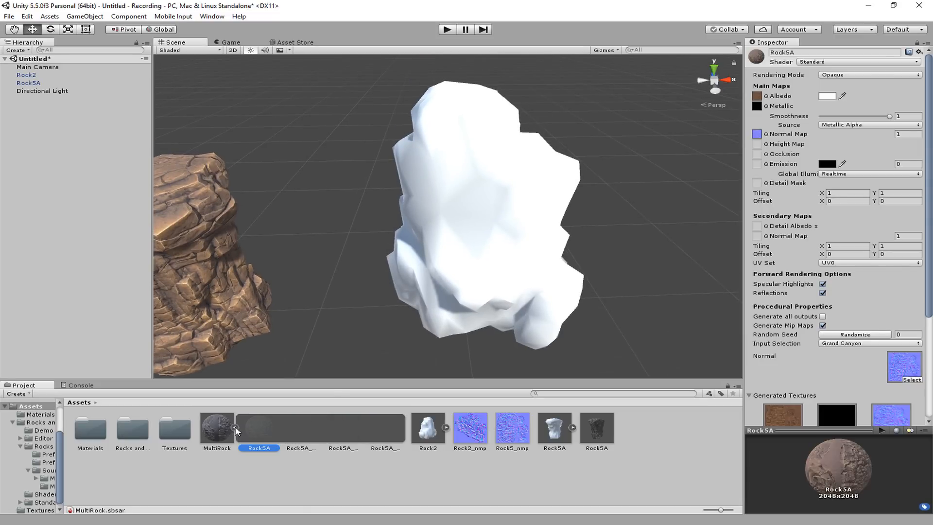
{"action": "left_click", "coordinate": [213, 426]}
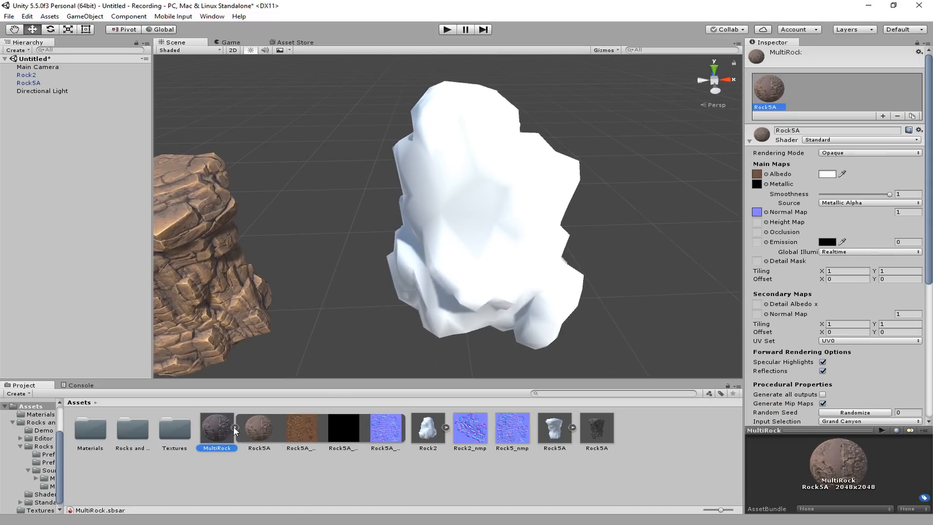
{"action": "left_click", "coordinate": [884, 118]}
{"action": "left_click_drag", "start_coordinate": [811, 130], "coordinate": [749, 134]}
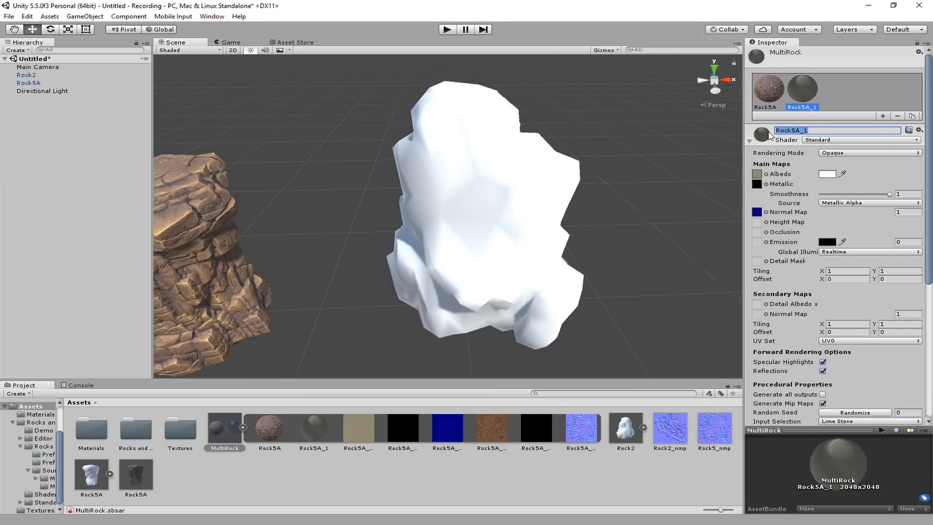
{"action": "type", "text": "2"}
{"action": "key", "text": "Return"}
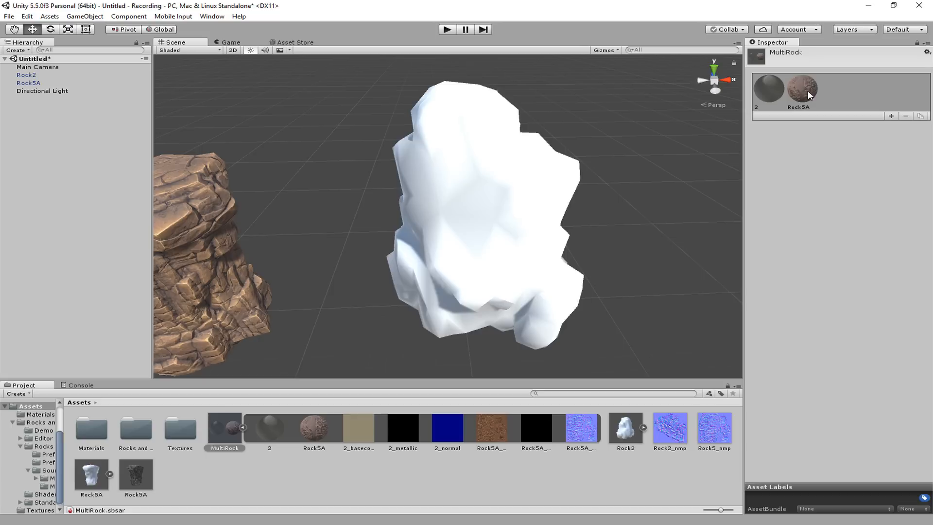
Apply material 2 to the untextured white rock and assign Rock2_nmp as the material's Normal input
{"action": "left_click_drag", "start_coordinate": [273, 427], "coordinate": [458, 262]}
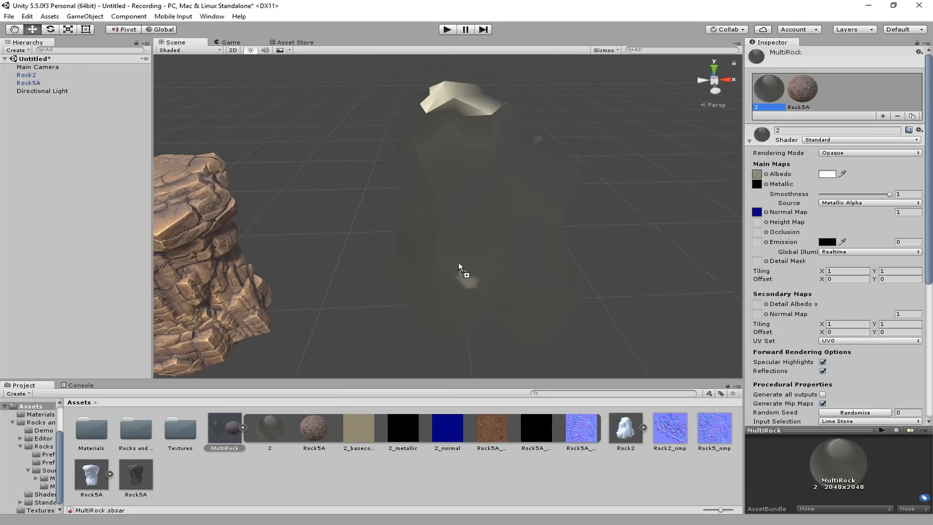
{"action": "middle_click_drag", "start_coordinate": [482, 251], "coordinate": [457, 247]}
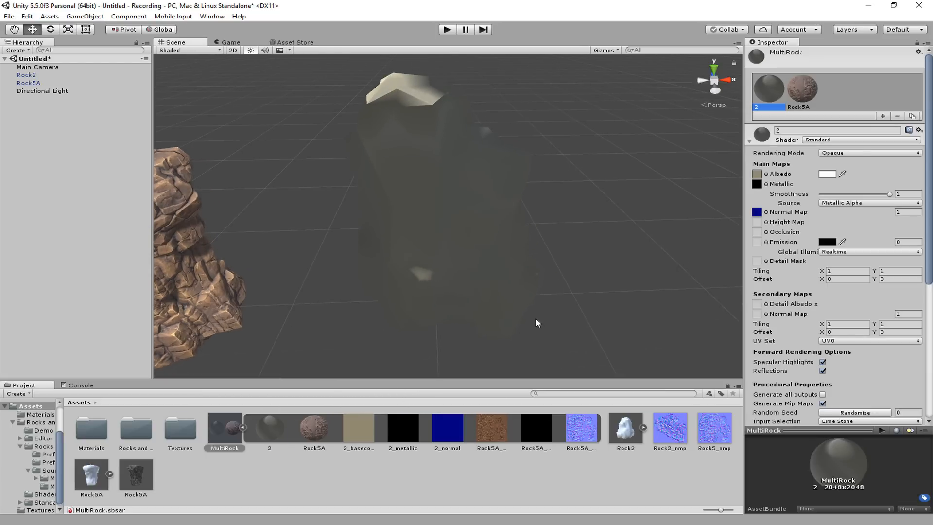
{"action": "left_click", "coordinate": [267, 428]}
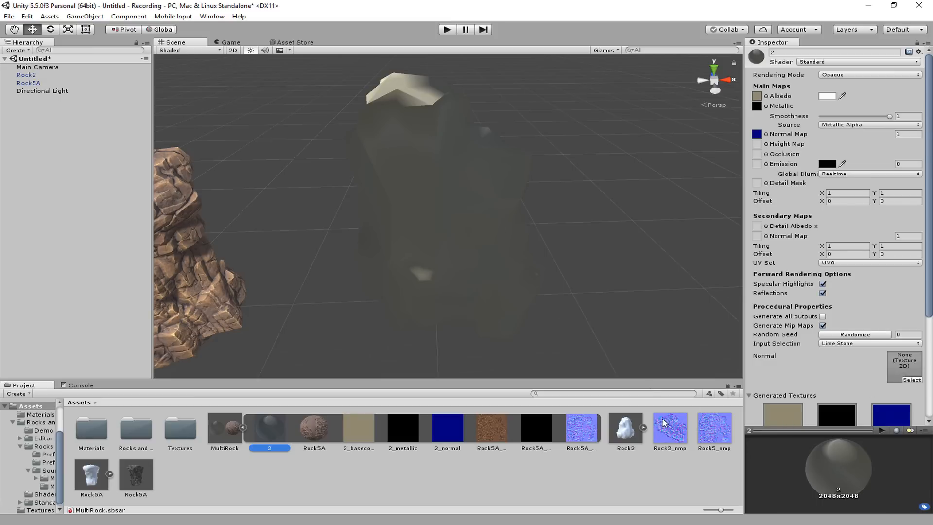
{"action": "left_click_drag", "start_coordinate": [665, 423], "coordinate": [905, 374]}
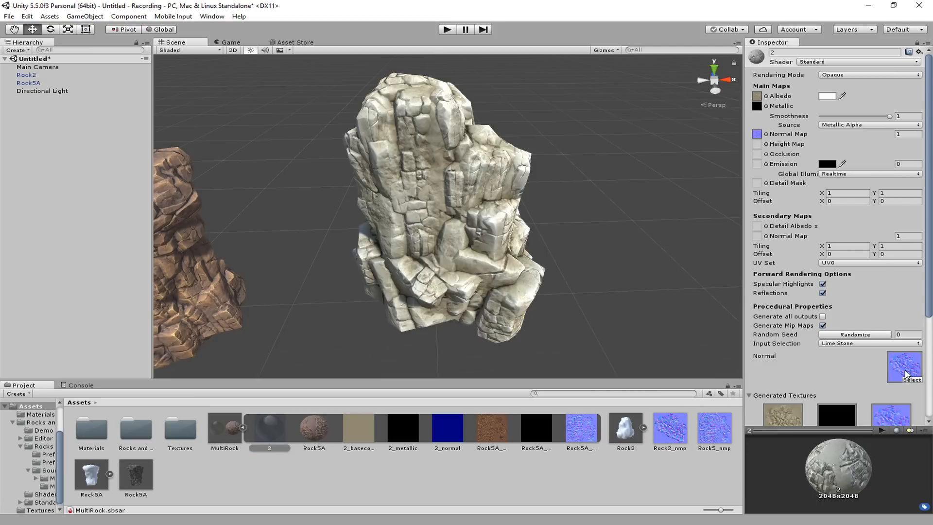
Inspect the second rock from several sides and set material 2's Input Selection to Grand Canyon
{"action": "left_click_drag", "start_coordinate": [433, 230], "coordinate": [461, 245], "text": "alt"}
{"action": "scroll", "coordinate": [485, 273], "scroll_direction": "up", "scroll_amount": 5}
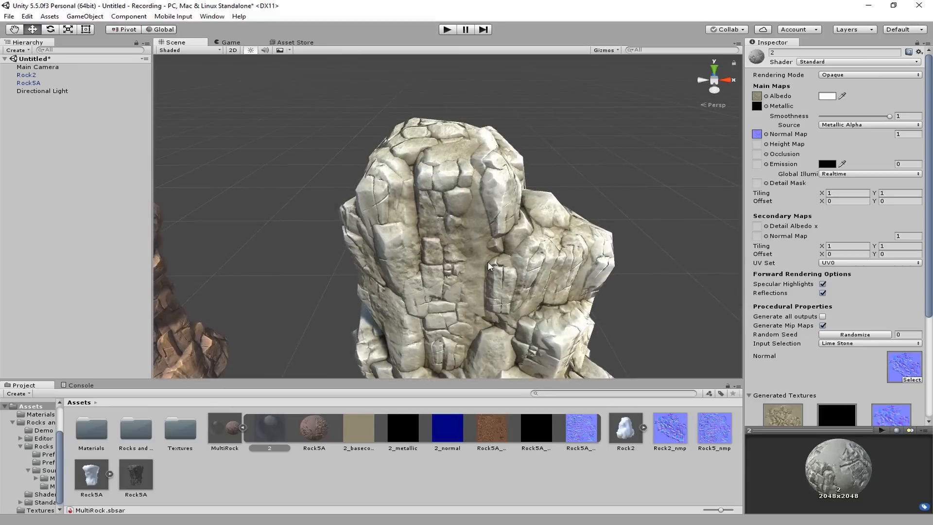
{"action": "middle_click_drag", "start_coordinate": [488, 262], "coordinate": [497, 275]}
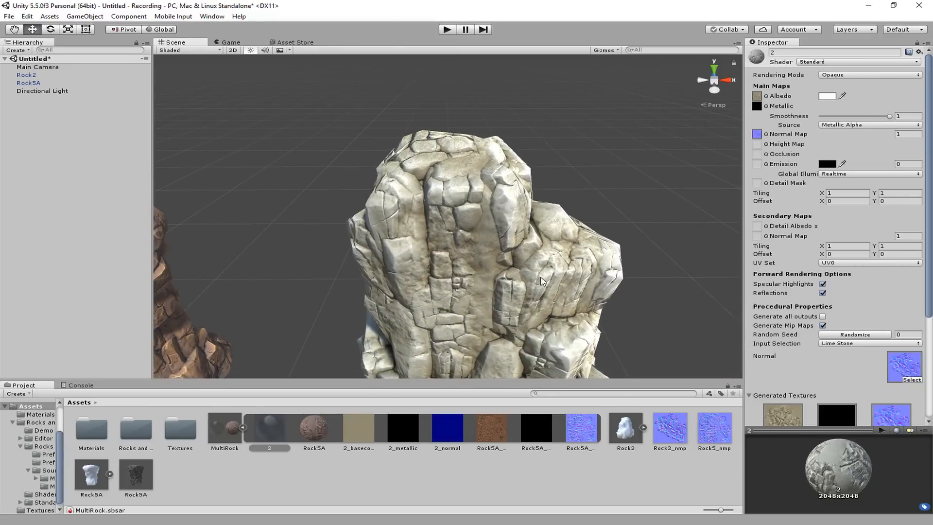
{"action": "left_click_drag", "start_coordinate": [542, 281], "coordinate": [516, 257], "text": "alt"}
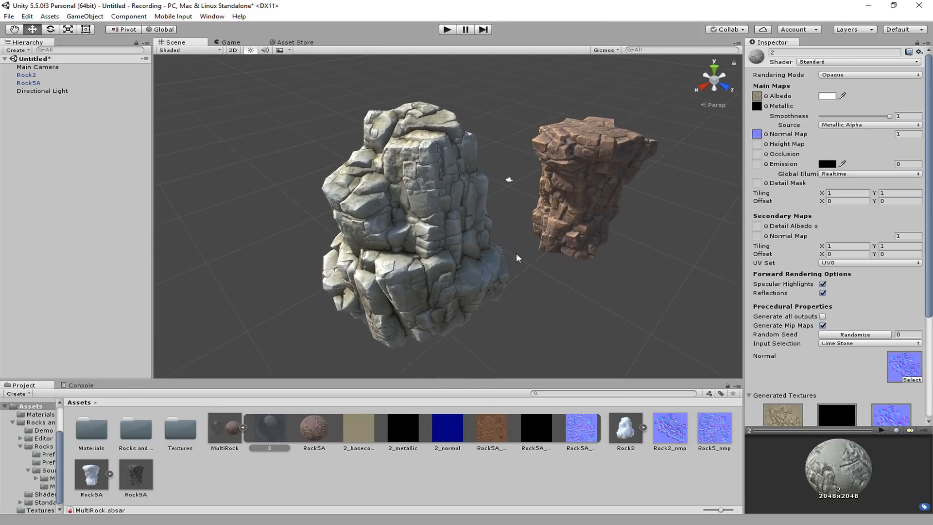
{"action": "left_click", "coordinate": [870, 343]}
{"action": "left_click", "coordinate": [845, 354]}
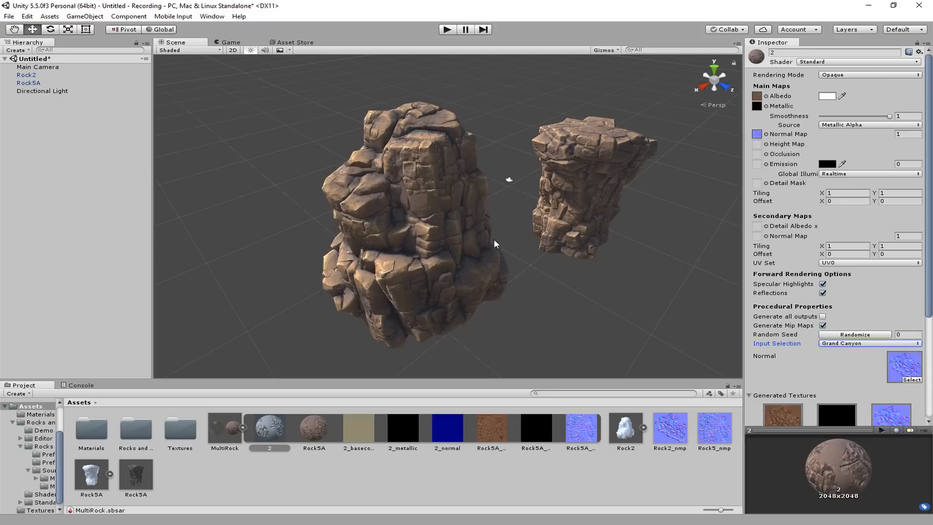
Inspect the Grand Canyon look on both rocks in the scene, close up and from the opposite side
{"action": "scroll", "coordinate": [493, 239], "scroll_direction": "up", "scroll_amount": 5}
{"action": "middle_click_drag", "start_coordinate": [420, 222], "coordinate": [443, 251]}
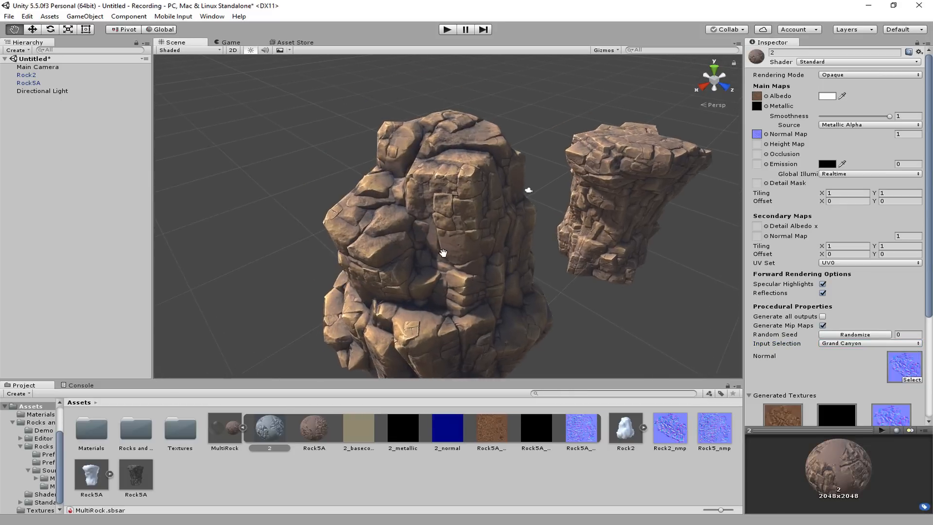
{"action": "scroll", "coordinate": [444, 250], "scroll_direction": "up", "scroll_amount": 2}
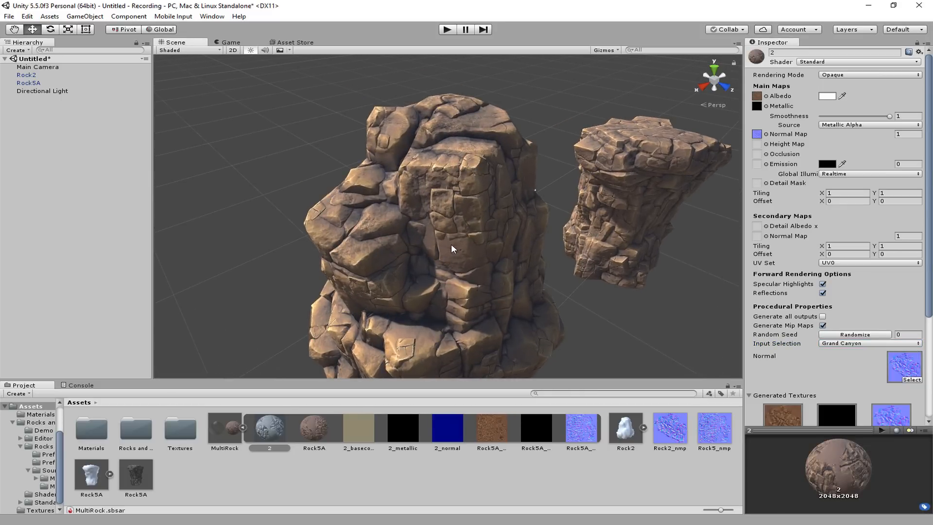
{"action": "middle_click_drag", "start_coordinate": [451, 246], "coordinate": [432, 178]}
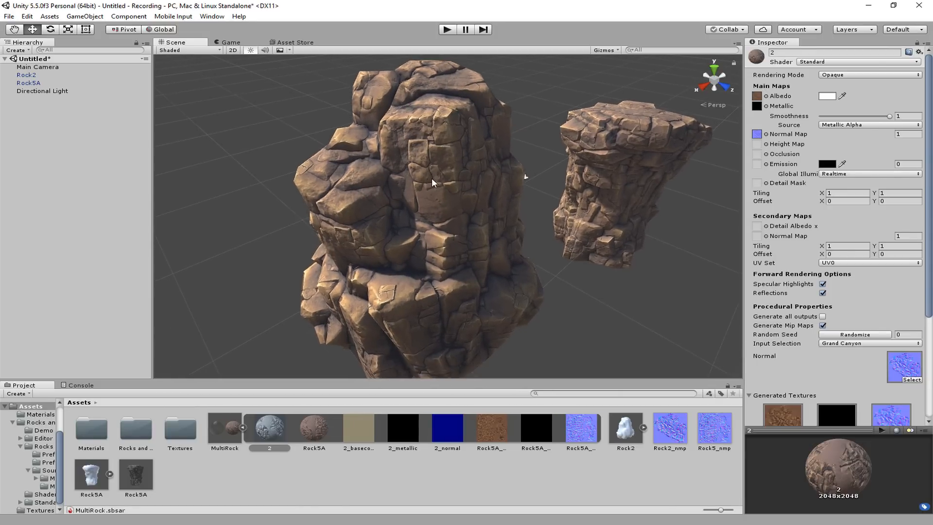
{"action": "left_click_drag", "start_coordinate": [432, 178], "coordinate": [832, 216], "text": "alt"}
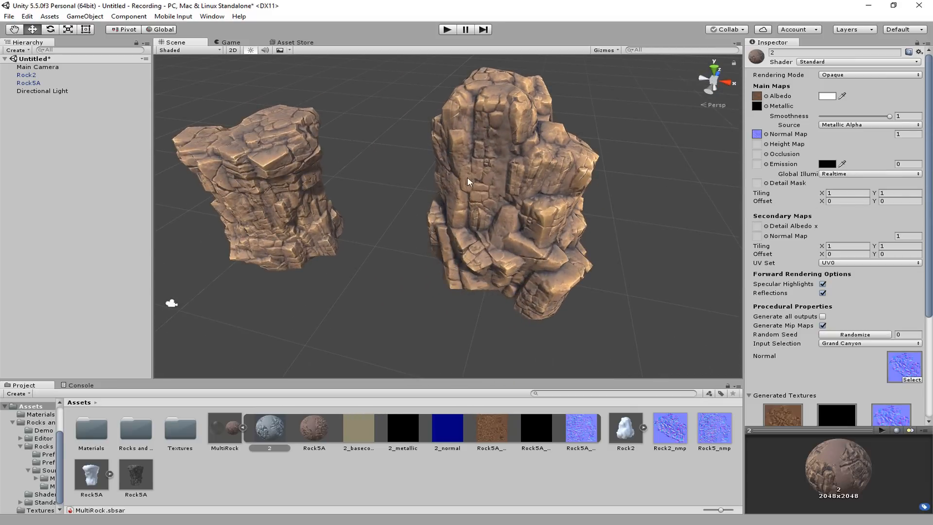
{"action": "middle_click_drag", "start_coordinate": [350, 186], "coordinate": [358, 220]}
{"action": "scroll", "coordinate": [374, 197], "scroll_direction": "up", "scroll_amount": 3}
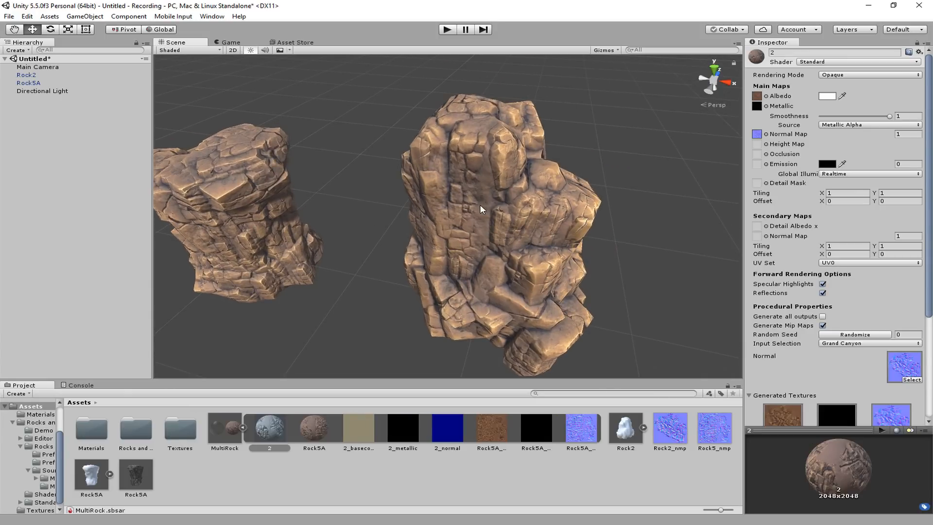
{"action": "middle_click_drag", "start_coordinate": [483, 199], "coordinate": [514, 189]}
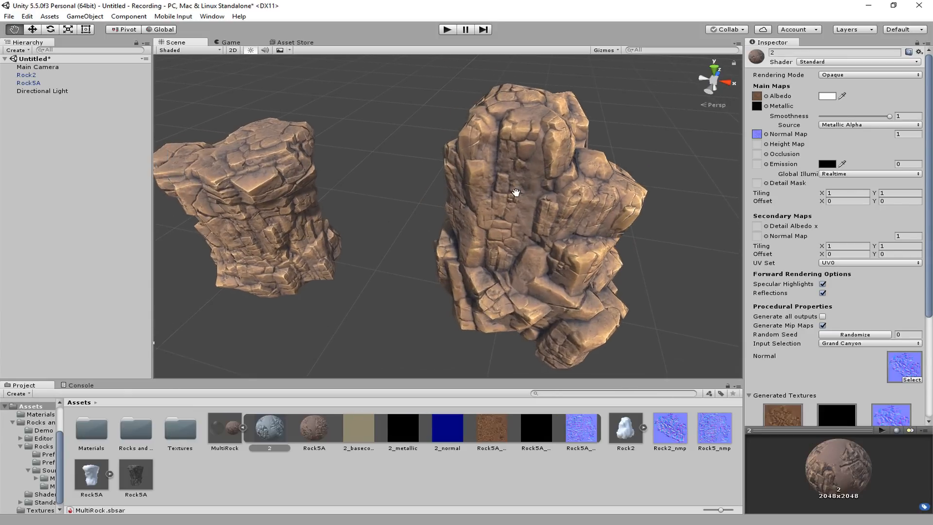
Switch to Substance Designer and load the Rock5A mesh from the package's resources for the 3D preview
{"action": "left_click", "coordinate": [869, 5]}
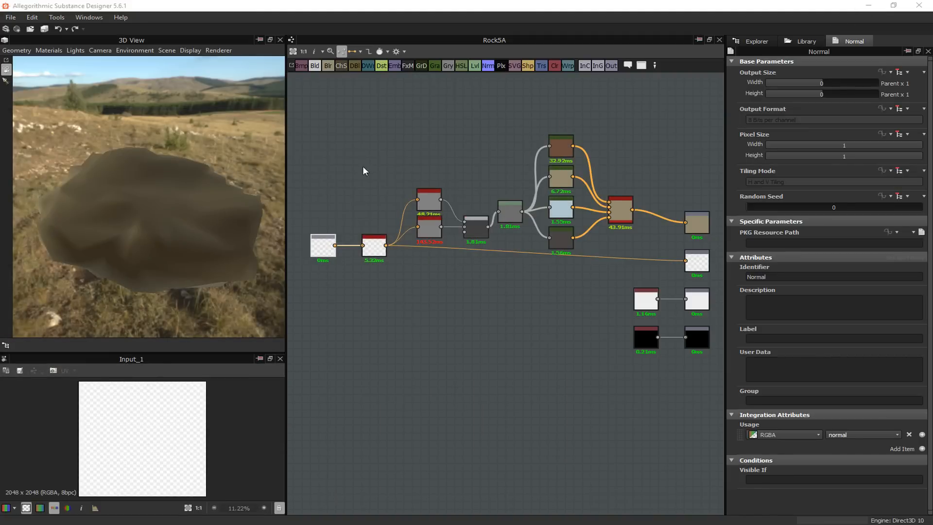
{"action": "left_click", "coordinate": [757, 41]}
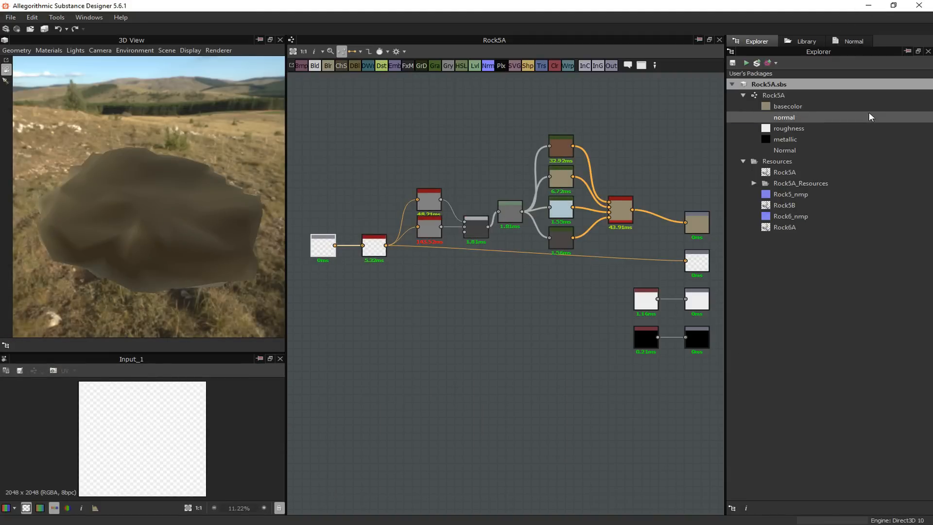
{"action": "double_click", "coordinate": [796, 193]}
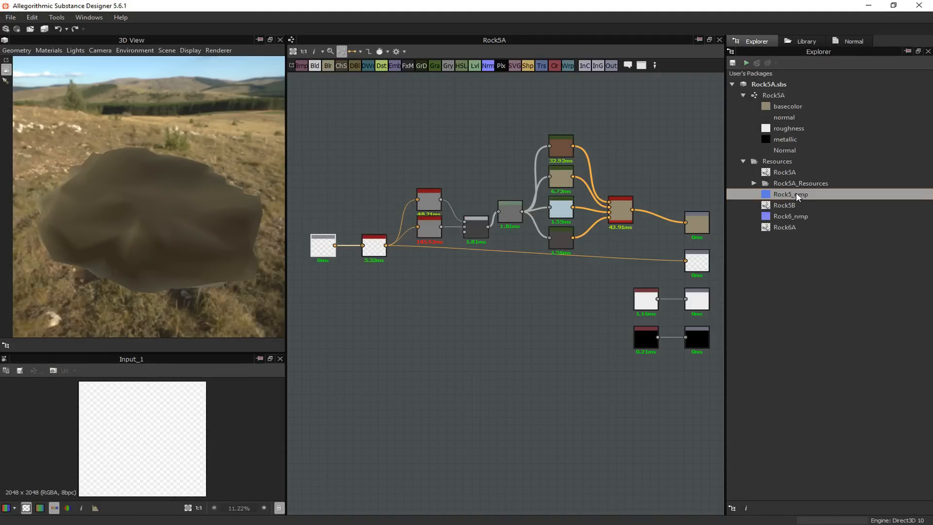
{"action": "left_click", "coordinate": [757, 41]}
{"action": "left_click_drag", "start_coordinate": [791, 174], "coordinate": [164, 178]}
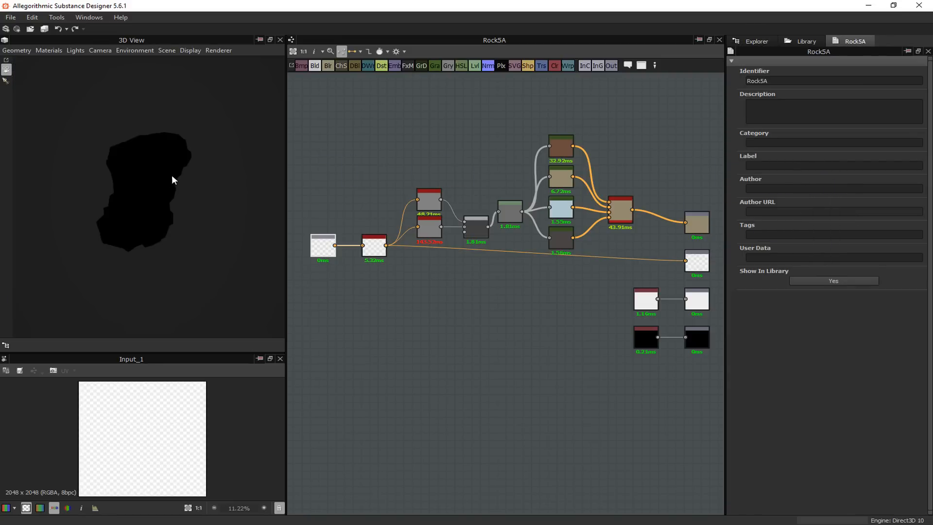
{"action": "scroll", "coordinate": [184, 186], "scroll_direction": "up", "scroll_amount": 1}
{"action": "middle_click_drag", "start_coordinate": [184, 186], "coordinate": [169, 165]}
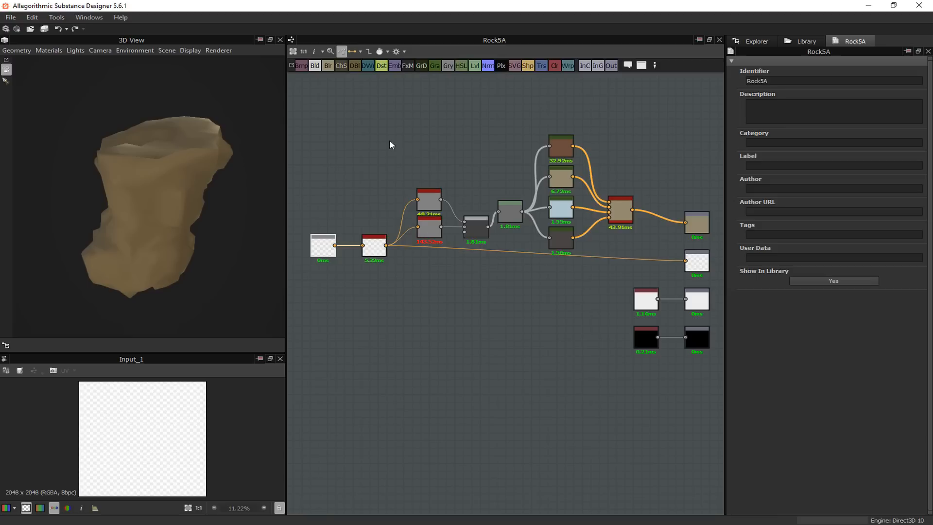
{"action": "right_click", "coordinate": [436, 127]}
{"action": "left_click", "coordinate": [387, 127]}
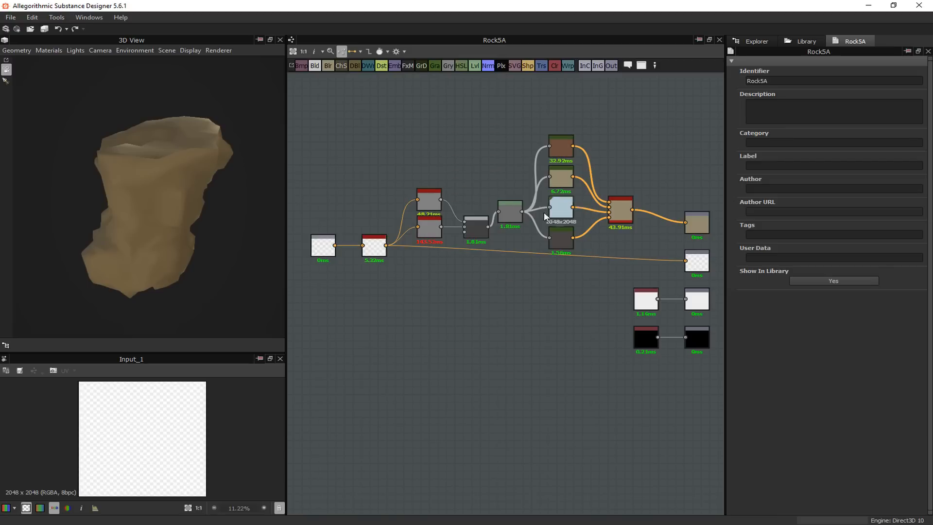
Move the Normal input node up, clear of the Normal Invert node in the Rock5A graph
{"action": "left_click", "coordinate": [324, 250]}
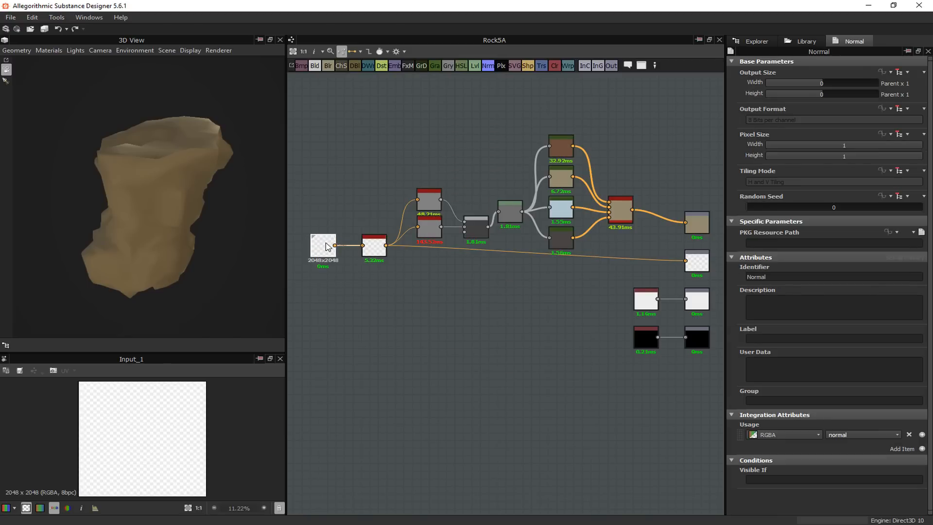
{"action": "scroll", "coordinate": [324, 248], "scroll_direction": "up", "scroll_amount": 2}
{"action": "left_click_drag", "start_coordinate": [324, 248], "coordinate": [320, 207]}
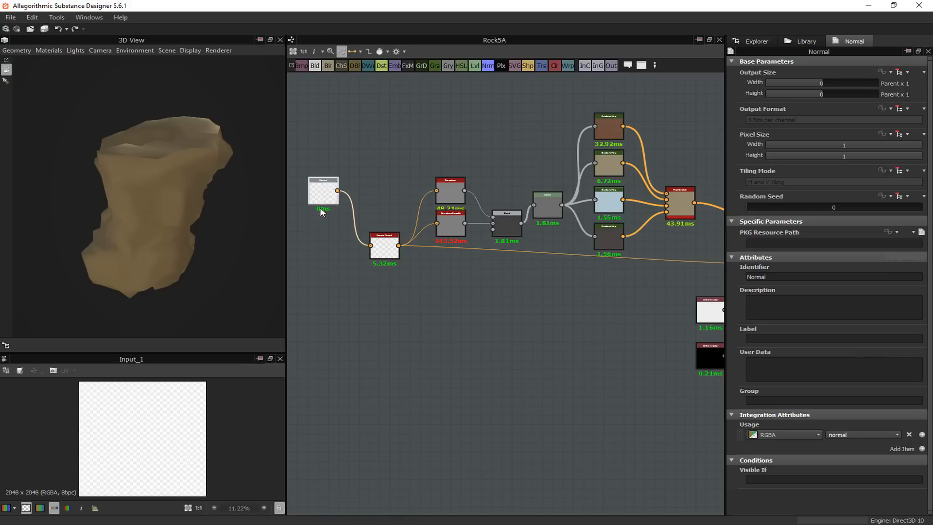
{"action": "scroll", "coordinate": [324, 181], "scroll_direction": "up", "scroll_amount": 3}
{"action": "scroll", "coordinate": [433, 208], "scroll_direction": "down", "scroll_amount": 2}
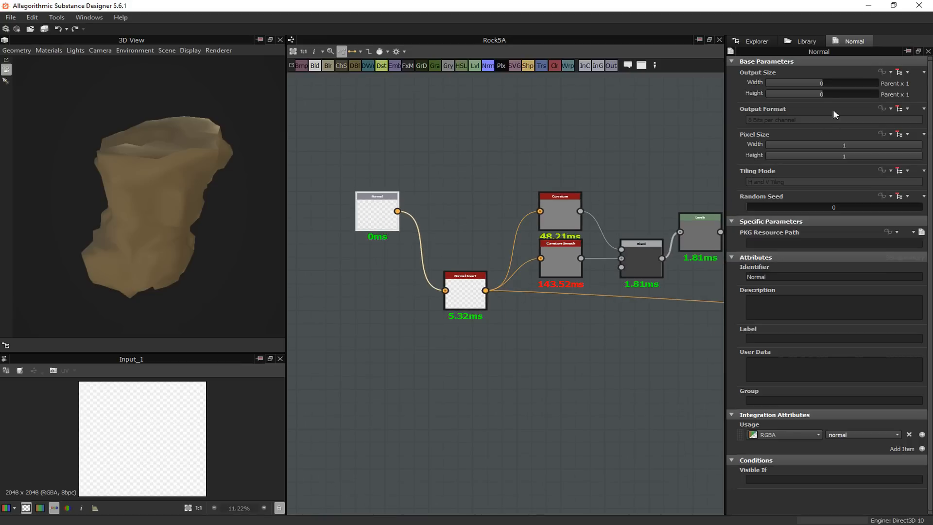
Add the Rock5_nmp resource as a bitmap node, feed it into Normal Invert instead of the Normal input, and line the two up
{"action": "left_click", "coordinate": [767, 43]}
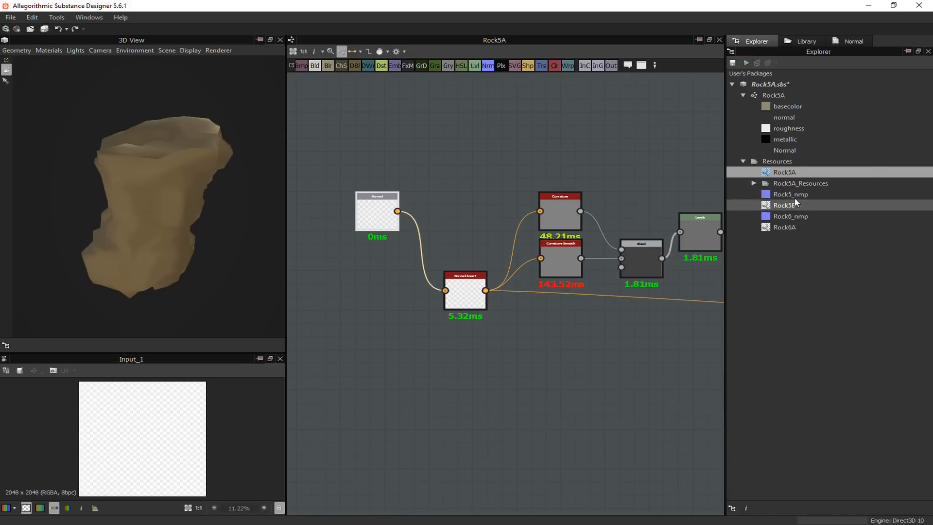
{"action": "left_click_drag", "start_coordinate": [794, 193], "coordinate": [445, 291]}
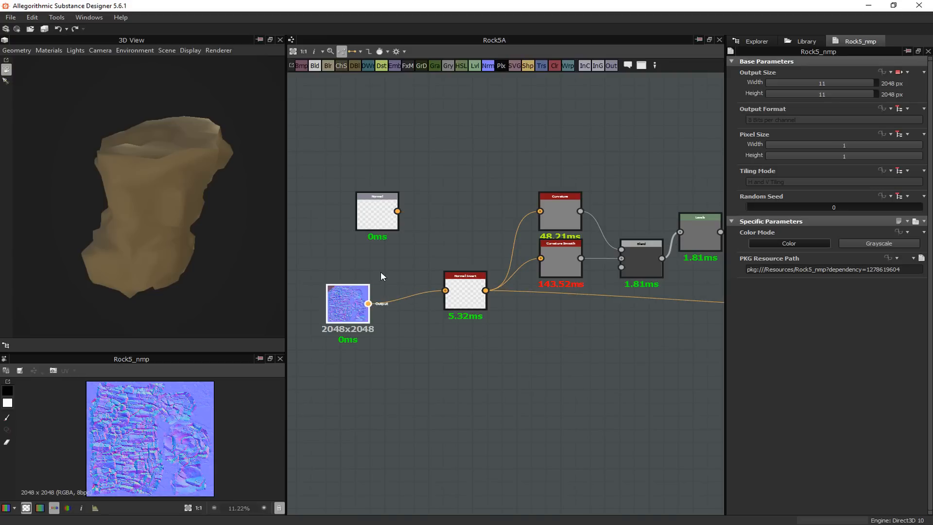
{"action": "middle_click_drag", "start_coordinate": [383, 270], "coordinate": [392, 256]}
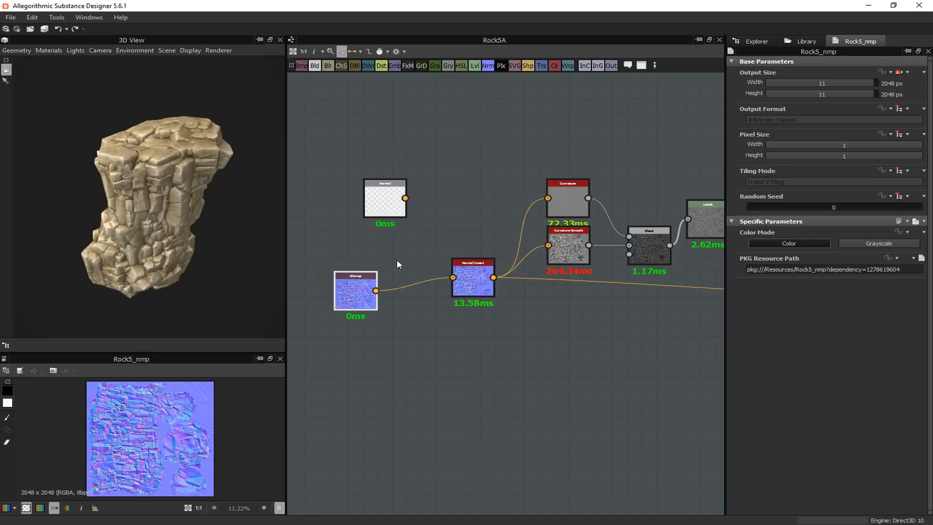
{"action": "middle_click_drag", "start_coordinate": [407, 255], "coordinate": [417, 213]}
{"action": "left_click_drag", "start_coordinate": [373, 258], "coordinate": [417, 247]}
Examine the bitmap's connection to Normal Invert and the overall node chain up to the outputs
{"action": "middle_click_drag", "start_coordinate": [544, 273], "coordinate": [477, 281]}
{"action": "scroll", "coordinate": [404, 244], "scroll_direction": "up", "scroll_amount": 5}
{"action": "middle_click_drag", "start_coordinate": [403, 235], "coordinate": [470, 236]}
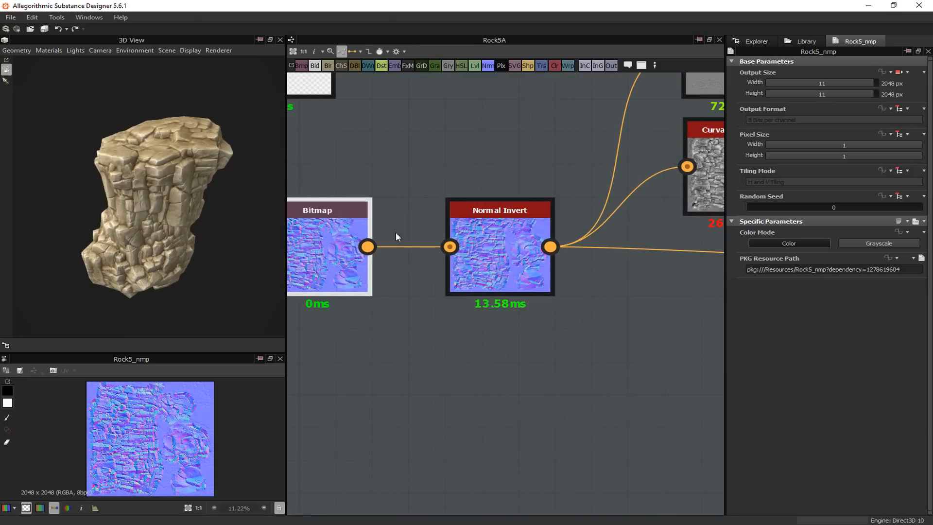
{"action": "scroll", "coordinate": [494, 297], "scroll_direction": "down", "scroll_amount": 5}
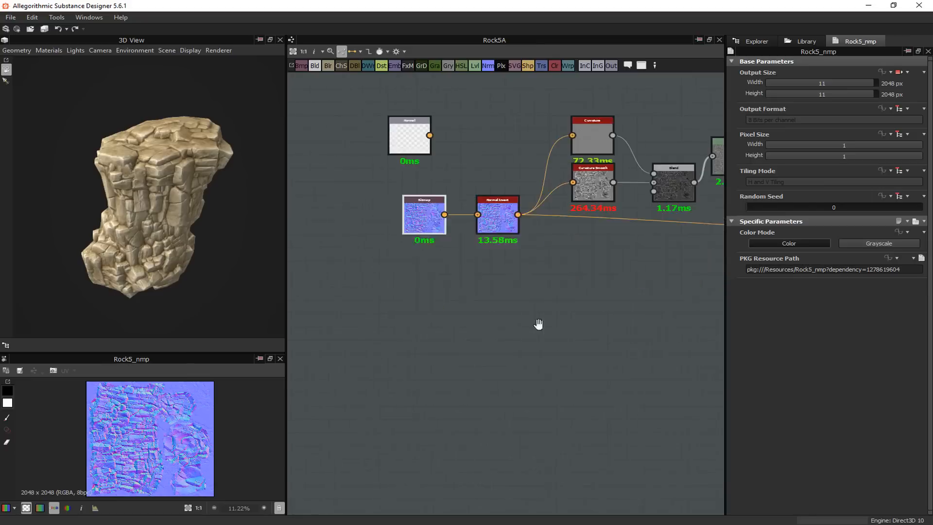
{"action": "scroll", "coordinate": [463, 316], "scroll_direction": "down", "scroll_amount": 4}
{"action": "middle_click_drag", "start_coordinate": [539, 324], "coordinate": [420, 309]}
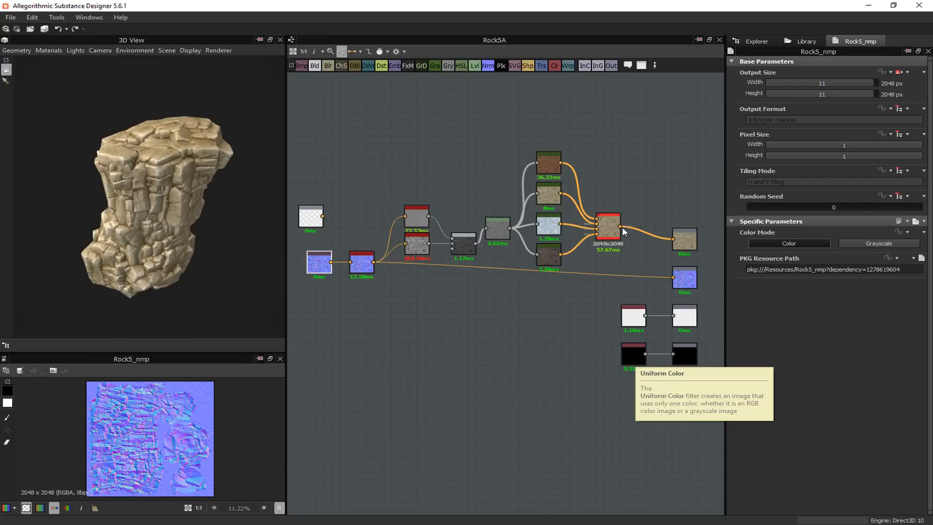
{"action": "middle_click_drag", "start_coordinate": [427, 223], "coordinate": [464, 218]}
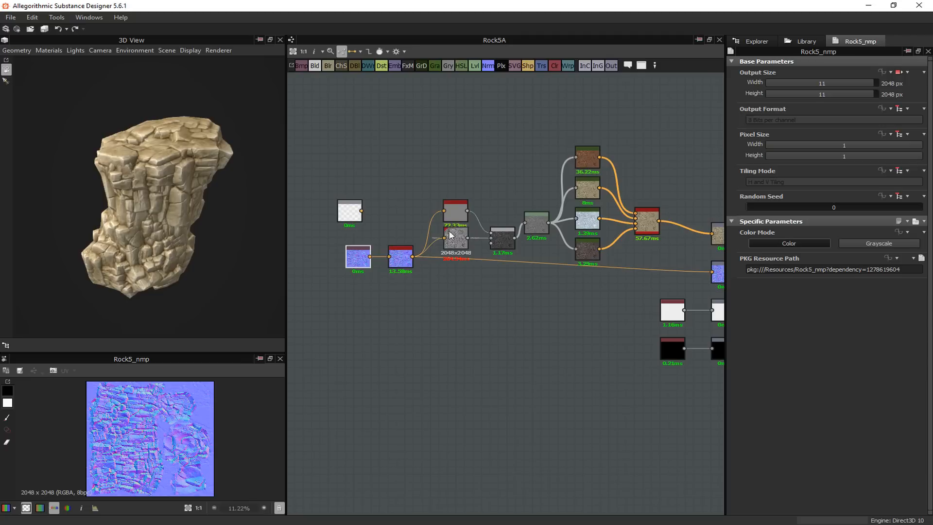
Widen the graph area and trace how the inverted normal map reaches the curvature, gradient map and output nodes
{"action": "left_click_drag", "start_coordinate": [286, 279], "coordinate": [242, 279]}
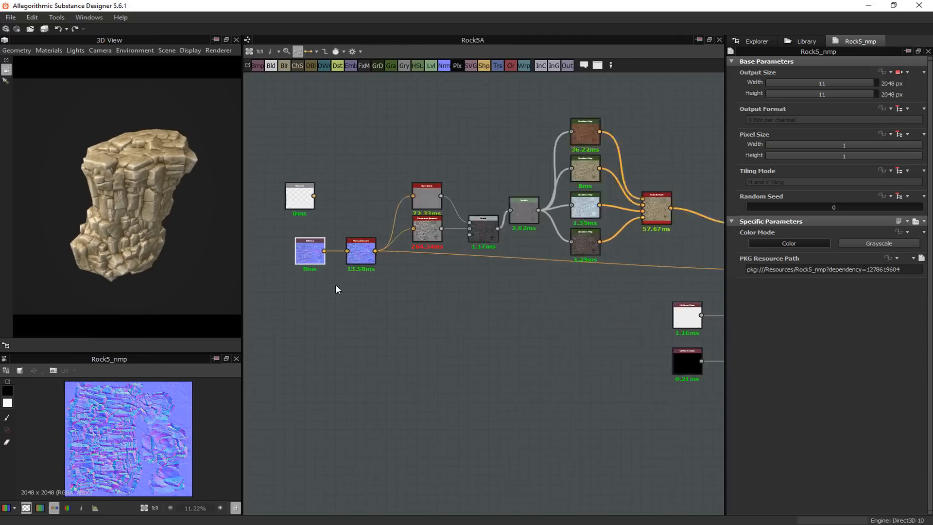
{"action": "scroll", "coordinate": [339, 283], "scroll_direction": "up", "scroll_amount": 5}
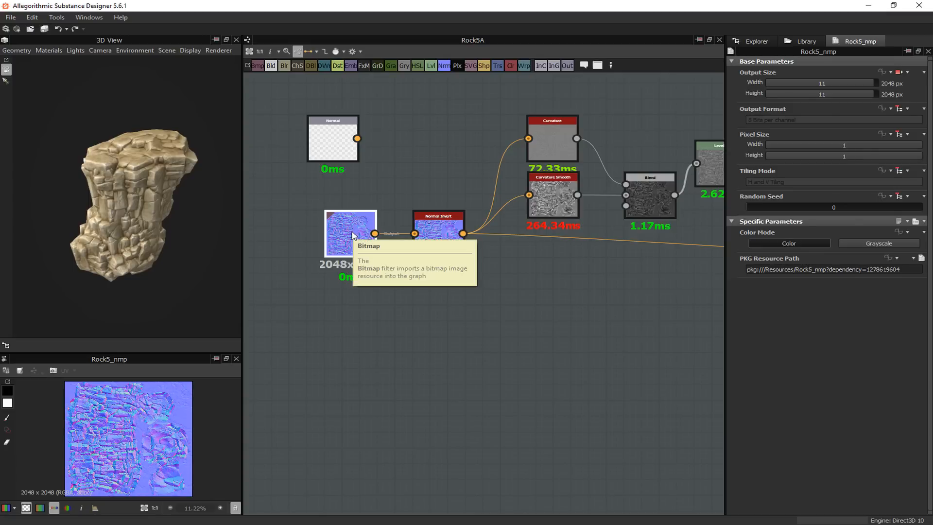
{"action": "middle_click_drag", "start_coordinate": [475, 294], "coordinate": [415, 296]}
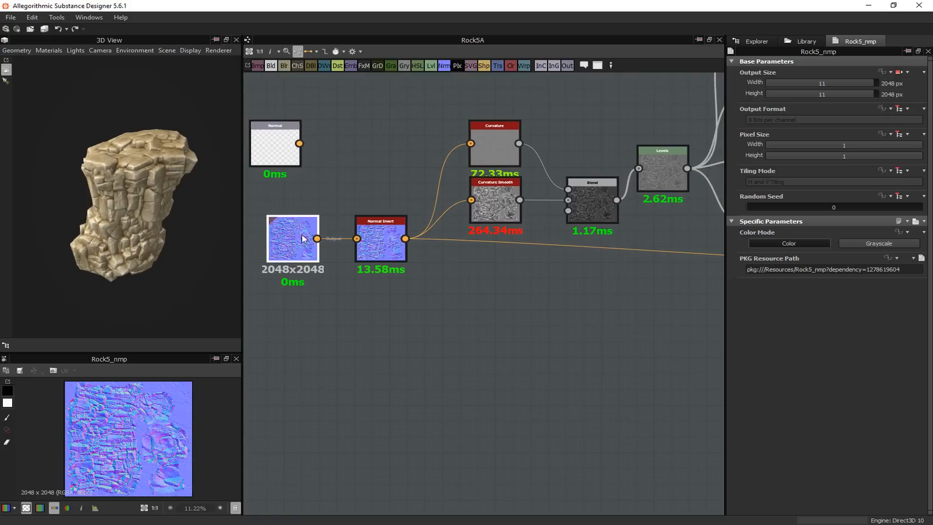
{"action": "middle_click_drag", "start_coordinate": [379, 238], "coordinate": [334, 242]}
{"action": "scroll", "coordinate": [359, 244], "scroll_direction": "down", "scroll_amount": 3}
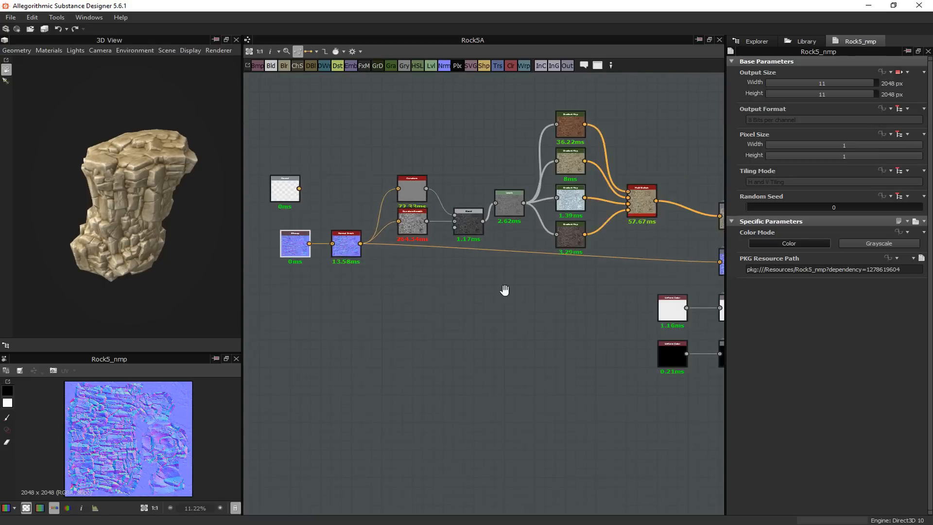
{"action": "middle_click_drag", "start_coordinate": [505, 290], "coordinate": [463, 281]}
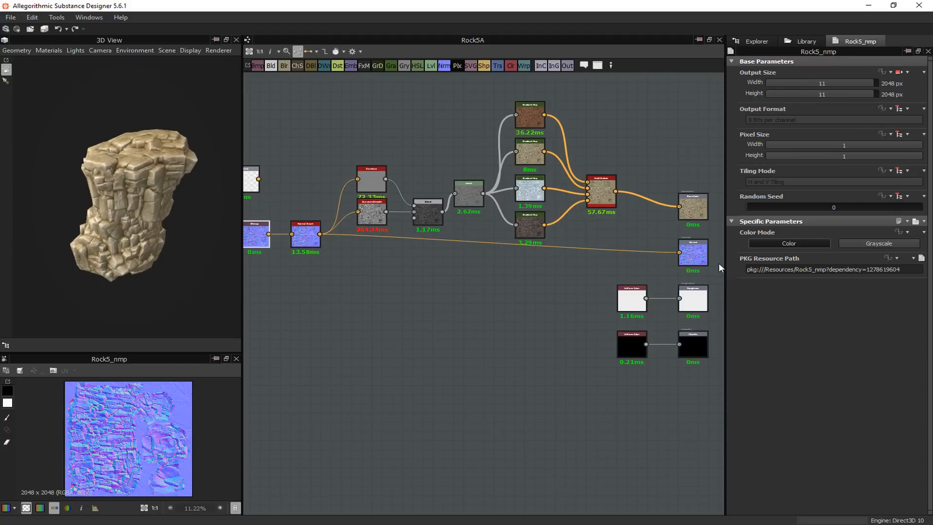
{"action": "middle_click_drag", "start_coordinate": [430, 285], "coordinate": [470, 318]}
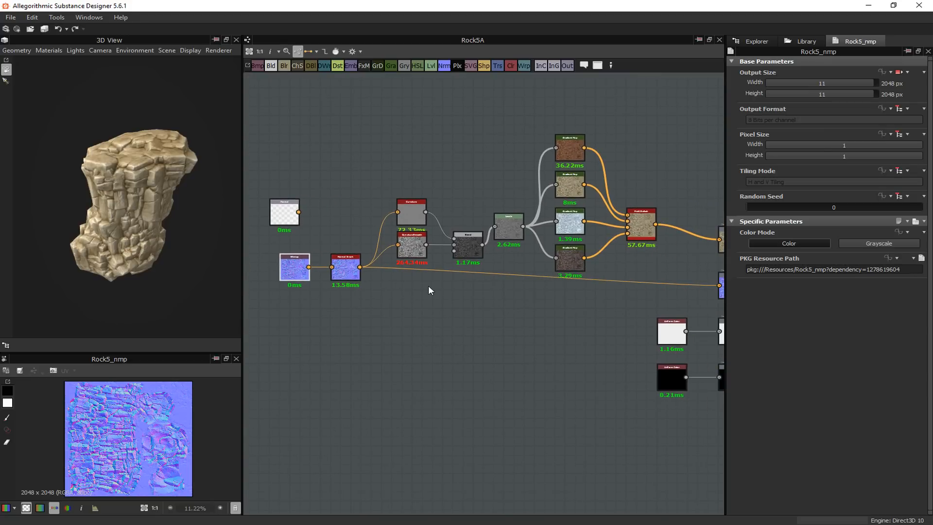
{"action": "middle_click_drag", "start_coordinate": [450, 295], "coordinate": [422, 282]}
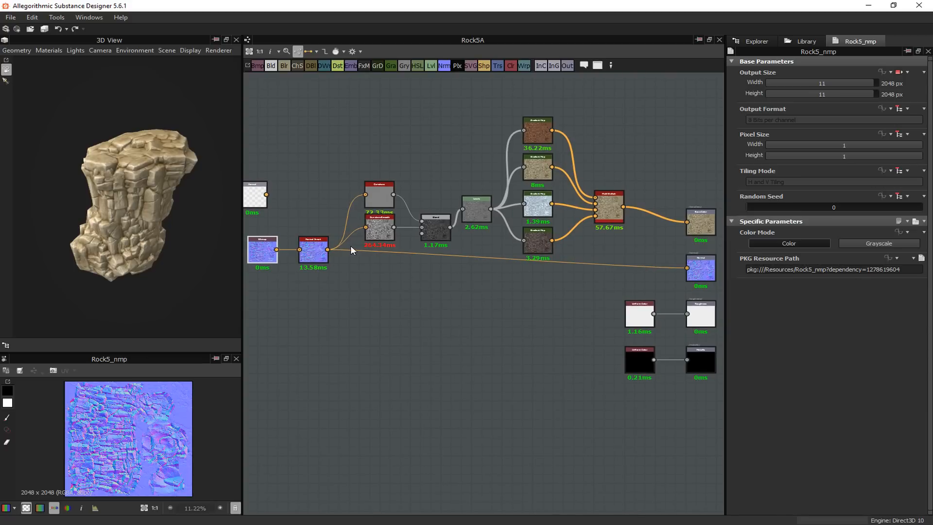
{"action": "middle_click_drag", "start_coordinate": [382, 281], "coordinate": [476, 408]}
Enlarge the 2D view and examine the Curvature node's output in it close up
{"action": "scroll", "coordinate": [485, 299], "scroll_direction": "up", "scroll_amount": 4}
{"action": "scroll", "coordinate": [477, 339], "scroll_direction": "up", "scroll_amount": 4}
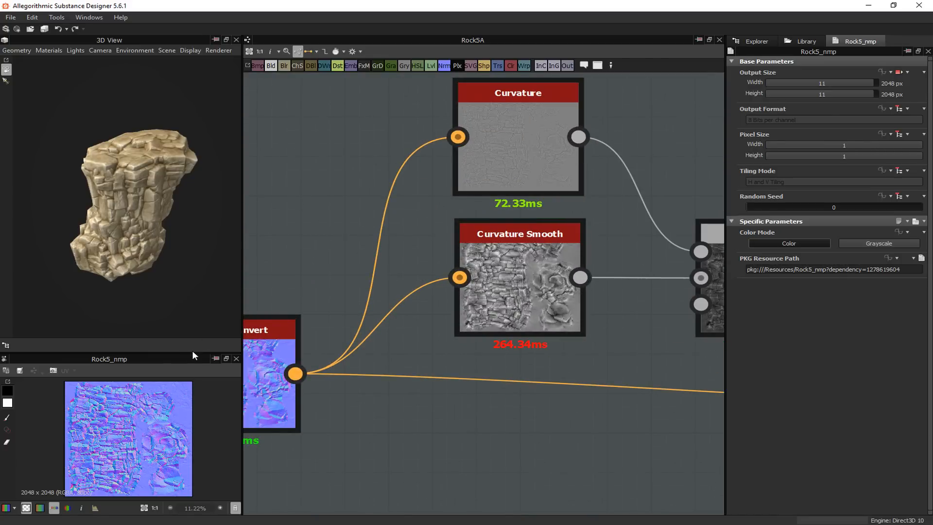
{"action": "left_click_drag", "start_coordinate": [192, 352], "coordinate": [193, 209]}
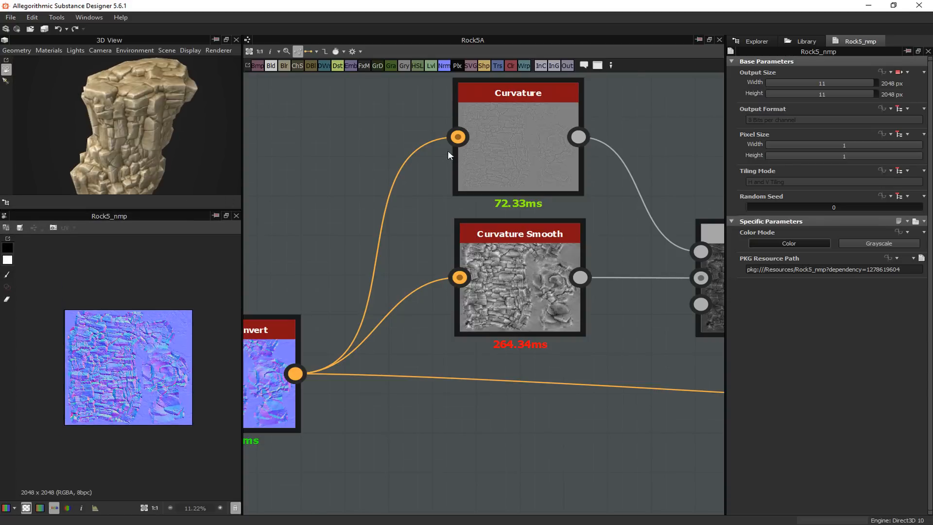
{"action": "left_click", "coordinate": [508, 137]}
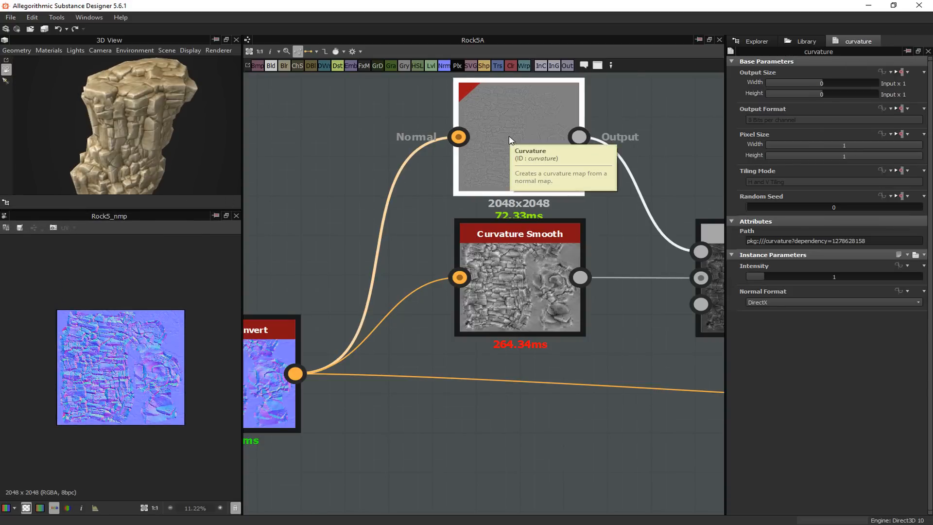
{"action": "right_click", "coordinate": [509, 136]}
{"action": "mouse_move", "coordinate": [576, 143]}
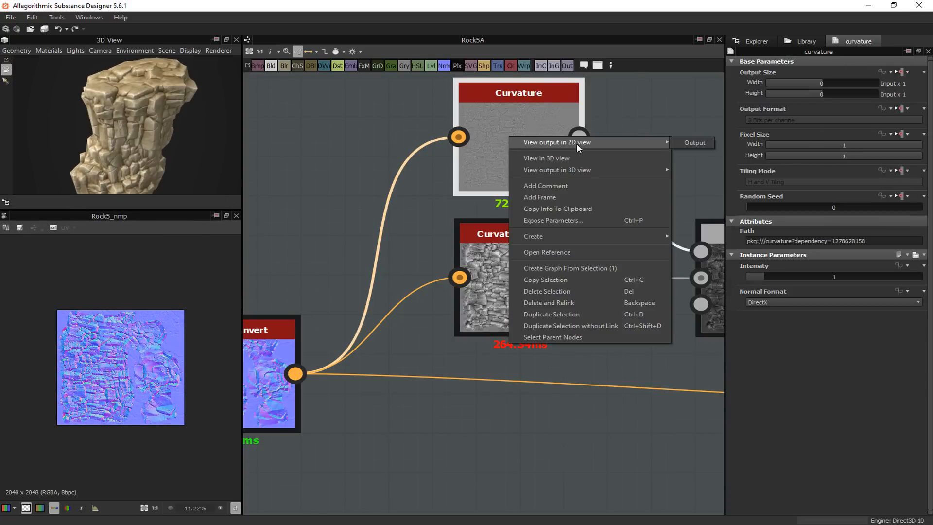
{"action": "left_click", "coordinate": [691, 143]}
{"action": "scroll", "coordinate": [94, 383], "scroll_direction": "up", "scroll_amount": 10}
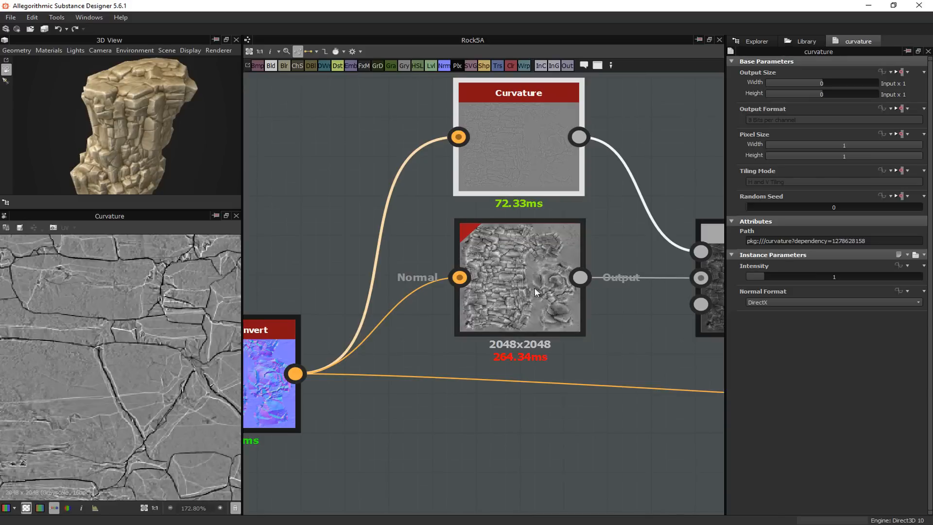
Show the Curvature Smooth node's output in the 2D view
{"action": "left_click", "coordinate": [517, 273]}
{"action": "right_click", "coordinate": [519, 271]}
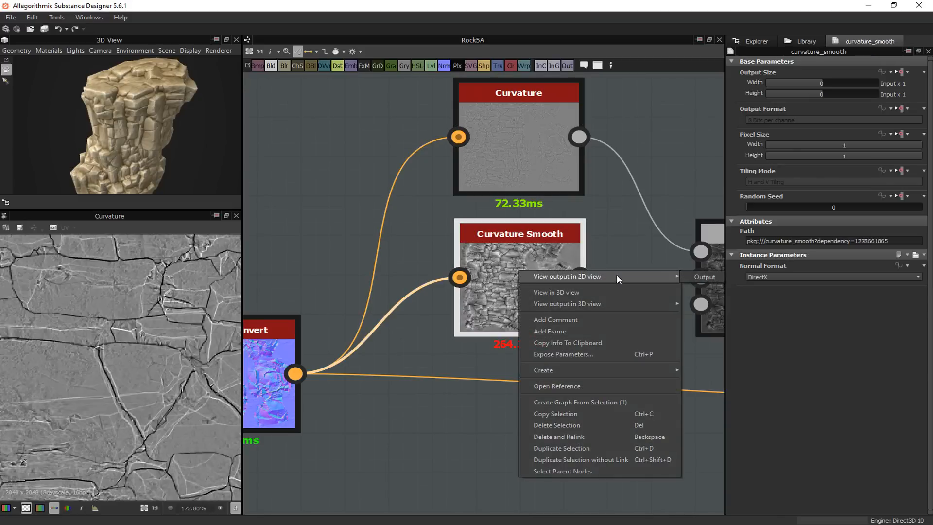
{"action": "left_click", "coordinate": [697, 277]}
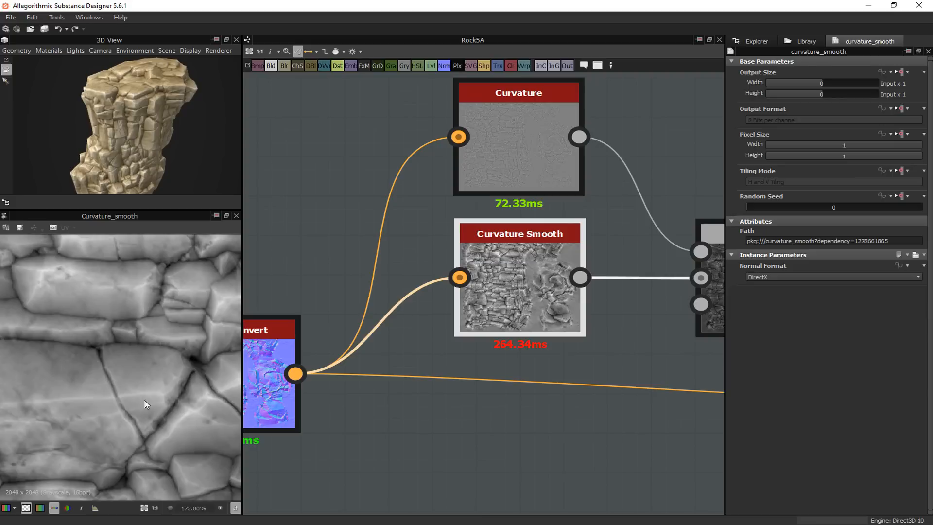
Show the output of the Blend node that combines both curvature maps in the 2D view and examine it with its parameters
{"action": "middle_click_drag", "start_coordinate": [620, 248], "coordinate": [392, 221]}
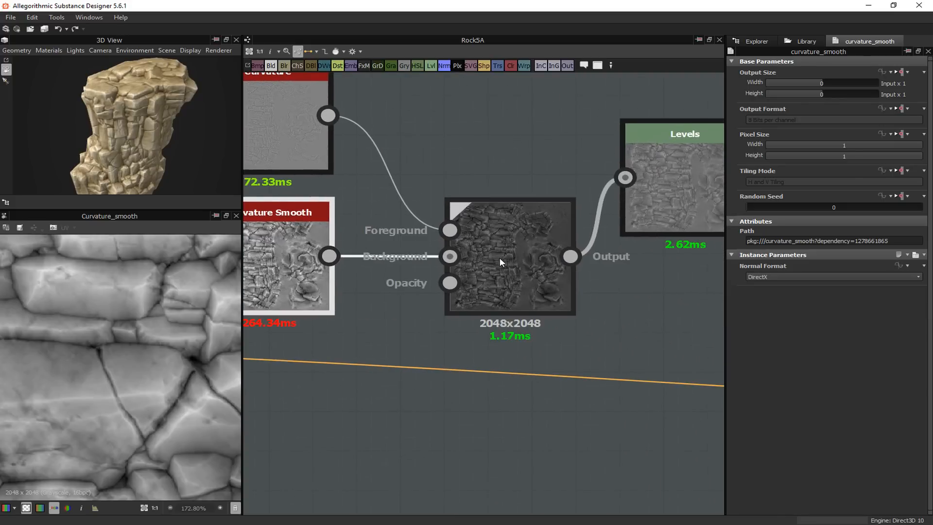
{"action": "left_click", "coordinate": [505, 252]}
{"action": "right_click", "coordinate": [507, 251]}
{"action": "left_click", "coordinate": [585, 256]}
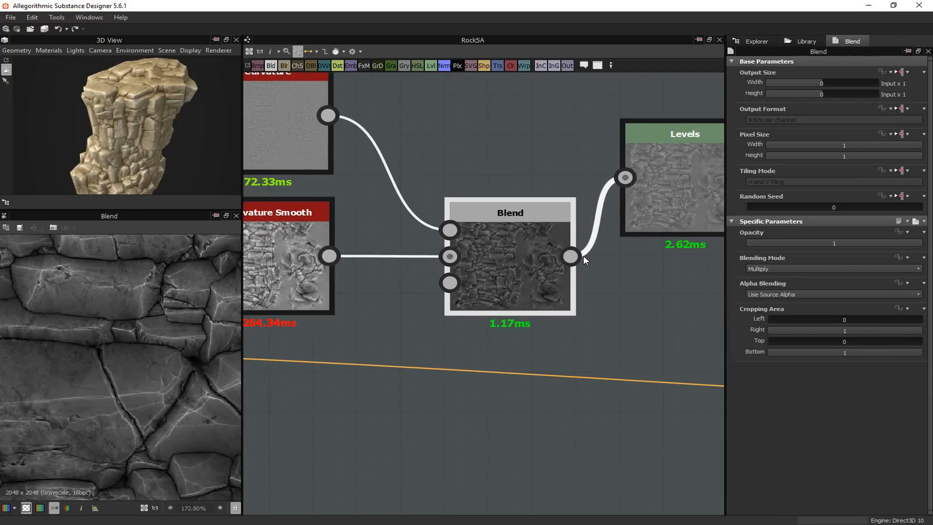
{"action": "middle_click_drag", "start_coordinate": [130, 329], "coordinate": [179, 325]}
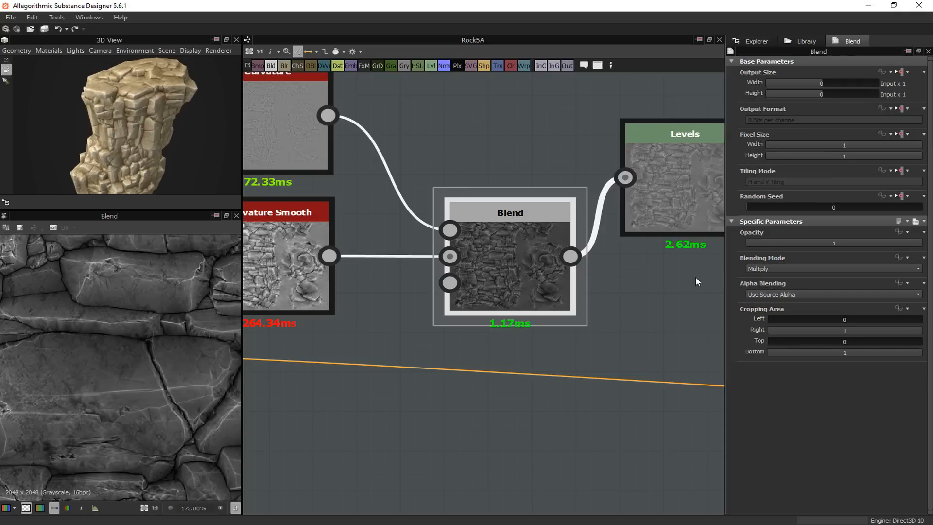
Examine the Levels node's histogram and its connections to the four gradient maps
{"action": "middle_click_drag", "start_coordinate": [651, 290], "coordinate": [404, 297]}
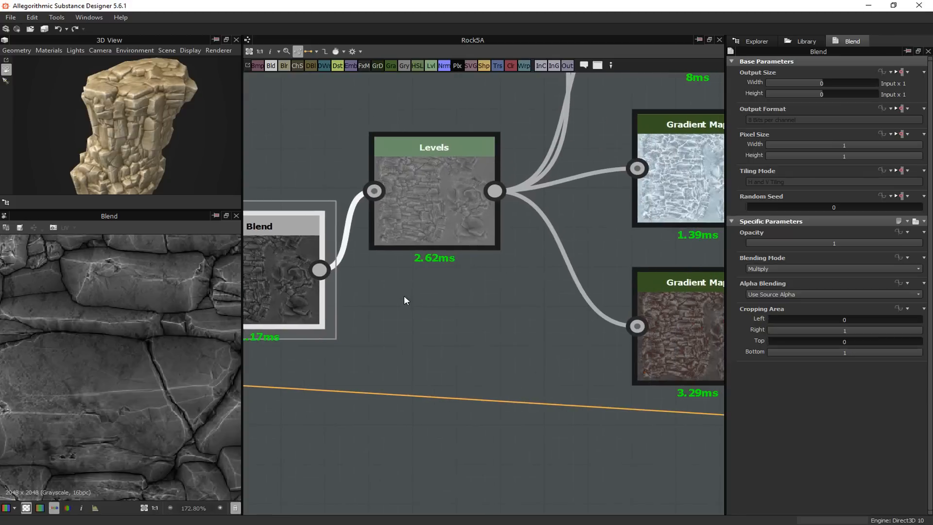
{"action": "left_click", "coordinate": [419, 210]}
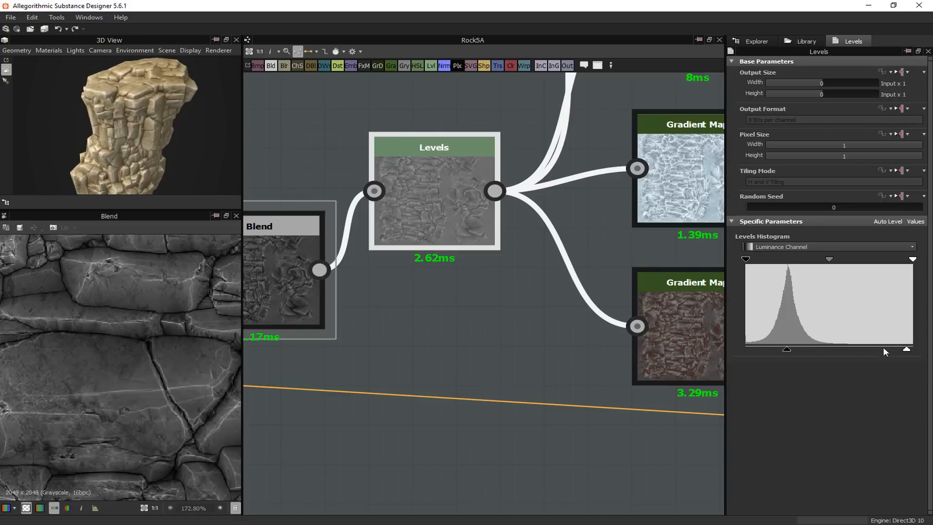
{"action": "scroll", "coordinate": [452, 272], "scroll_direction": "down", "scroll_amount": 3}
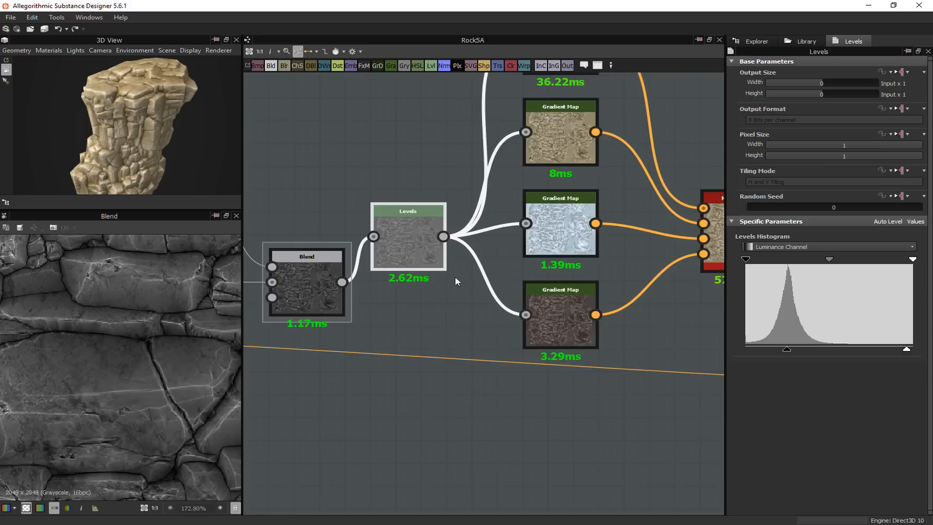
{"action": "scroll", "coordinate": [455, 276], "scroll_direction": "down", "scroll_amount": 2}
{"action": "scroll", "coordinate": [339, 202], "scroll_direction": "up", "scroll_amount": 2}
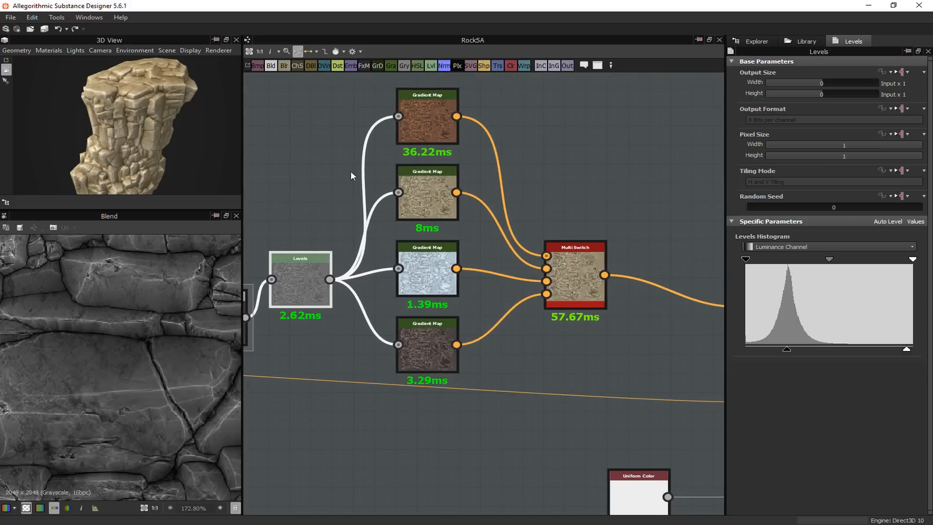
View the outputs of the reddish-brown and the beige Gradient Map nodes one after the other in the 2D view
{"action": "left_click", "coordinate": [427, 117]}
{"action": "right_click", "coordinate": [427, 115]}
{"action": "left_click", "coordinate": [428, 121]}
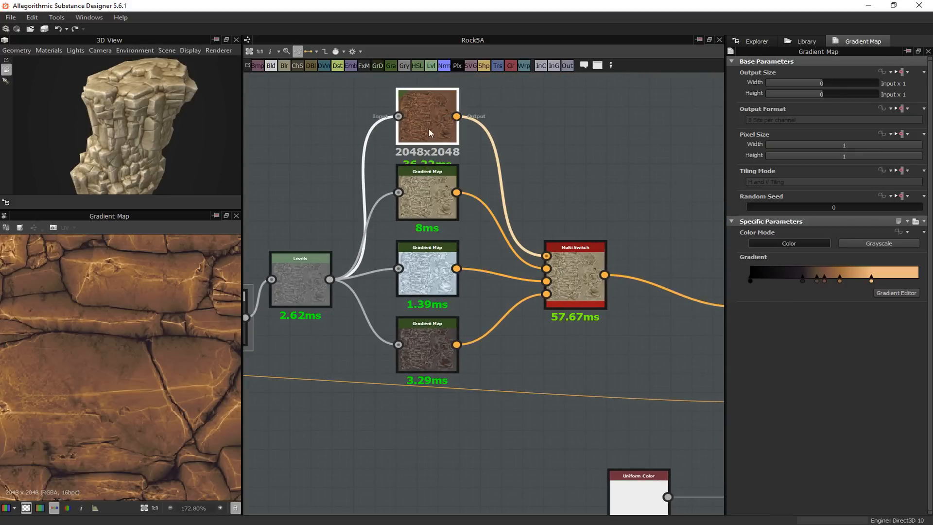
{"action": "scroll", "coordinate": [139, 326], "scroll_direction": "down", "scroll_amount": 1}
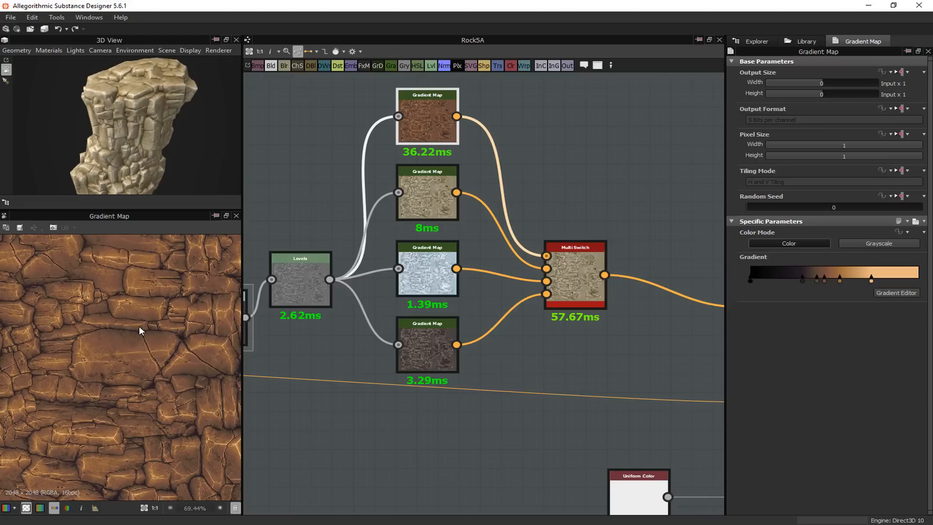
{"action": "left_click", "coordinate": [431, 196]}
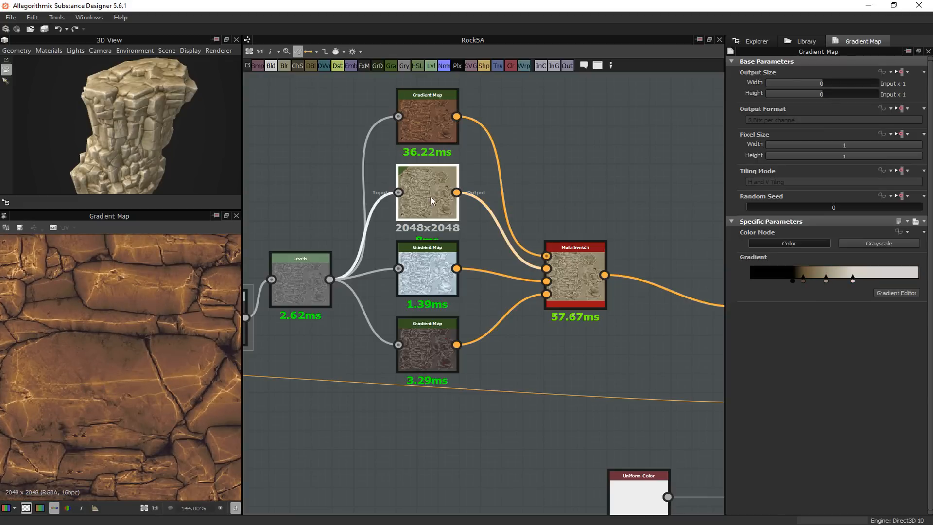
{"action": "right_click", "coordinate": [432, 201]}
{"action": "left_click", "coordinate": [470, 209]}
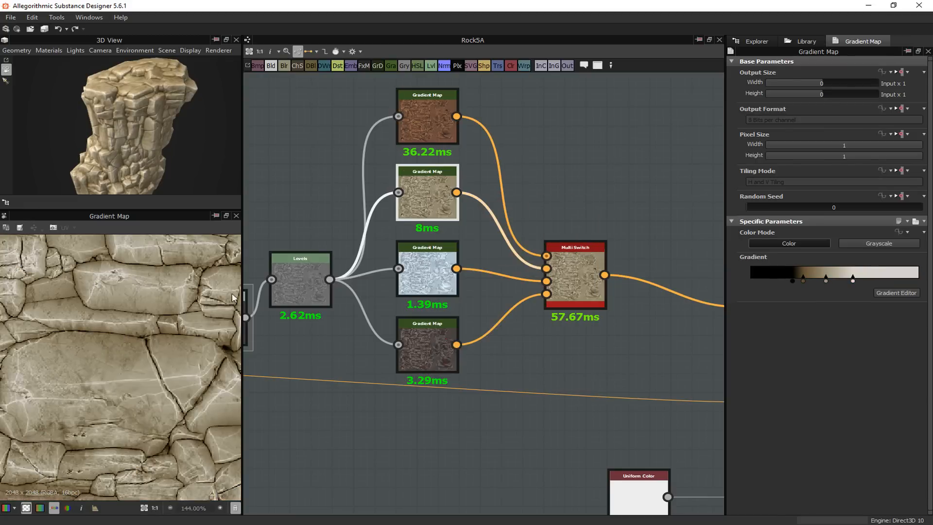
View the outputs of the icy blue and the dark lava Gradient Map nodes one after the other in the 2D view
{"action": "left_click", "coordinate": [429, 272]}
{"action": "right_click", "coordinate": [430, 273]}
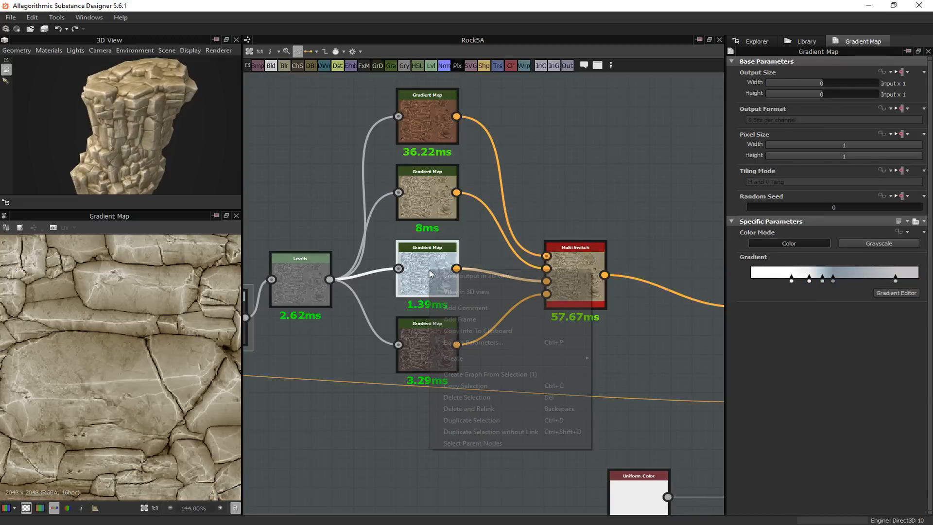
{"action": "left_click", "coordinate": [466, 276]}
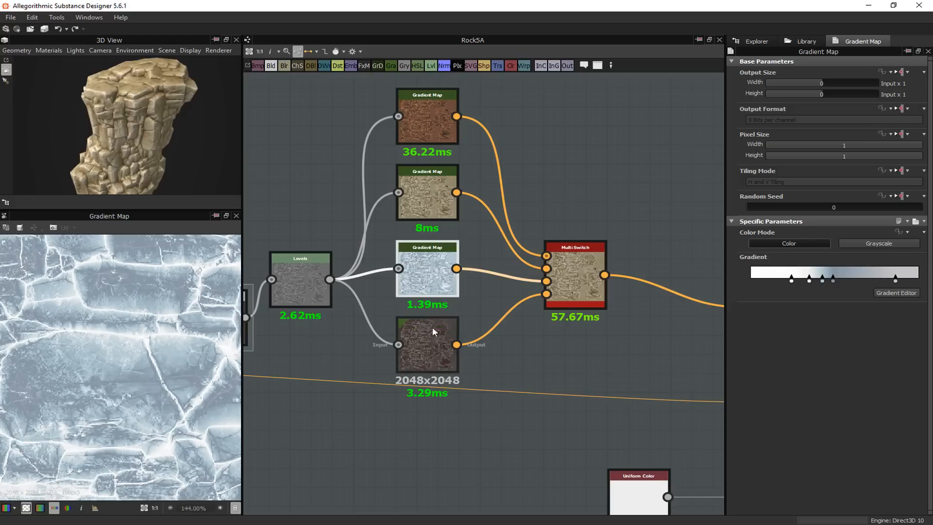
{"action": "left_click", "coordinate": [427, 336]}
{"action": "right_click", "coordinate": [427, 336]}
{"action": "left_click", "coordinate": [462, 344]}
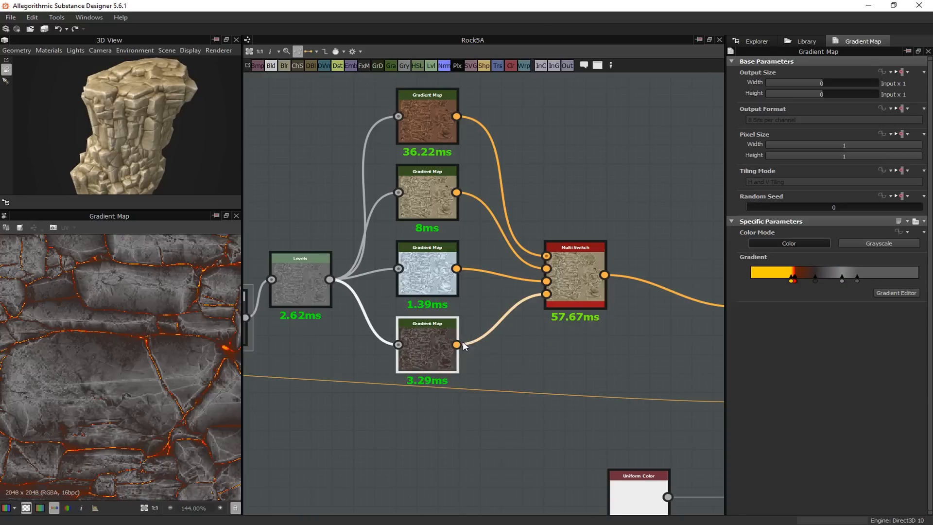
{"action": "middle_click_drag", "start_coordinate": [391, 426], "coordinate": [401, 379]}
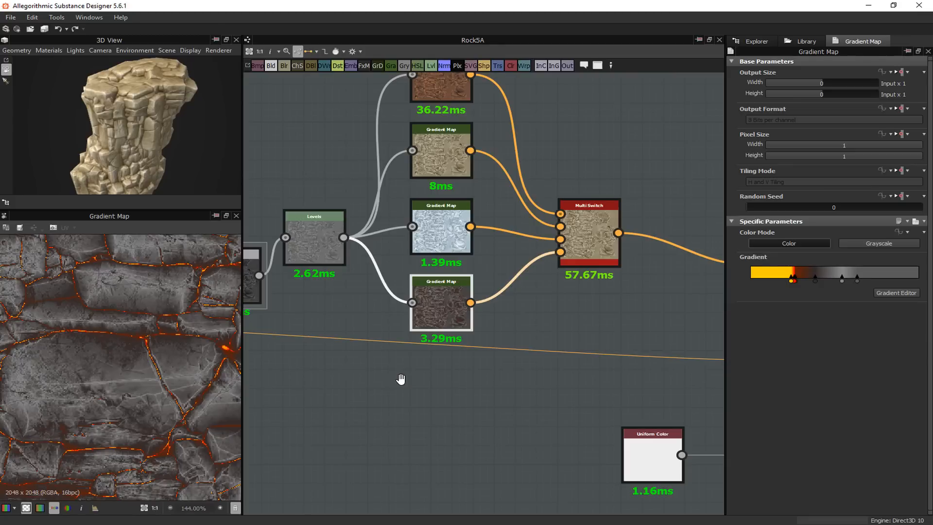
{"action": "middle_click_drag", "start_coordinate": [401, 379], "coordinate": [400, 378]}
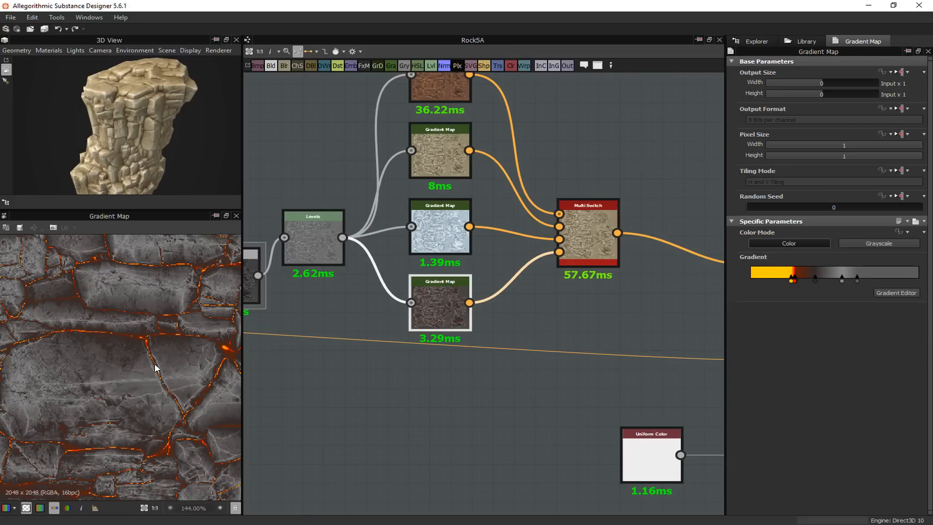
Inspect the lava gradient's color keys in a widened Gradient Editor, leaving them as they are, and close the editor
{"action": "middle_click_drag", "start_coordinate": [479, 400], "coordinate": [427, 389]}
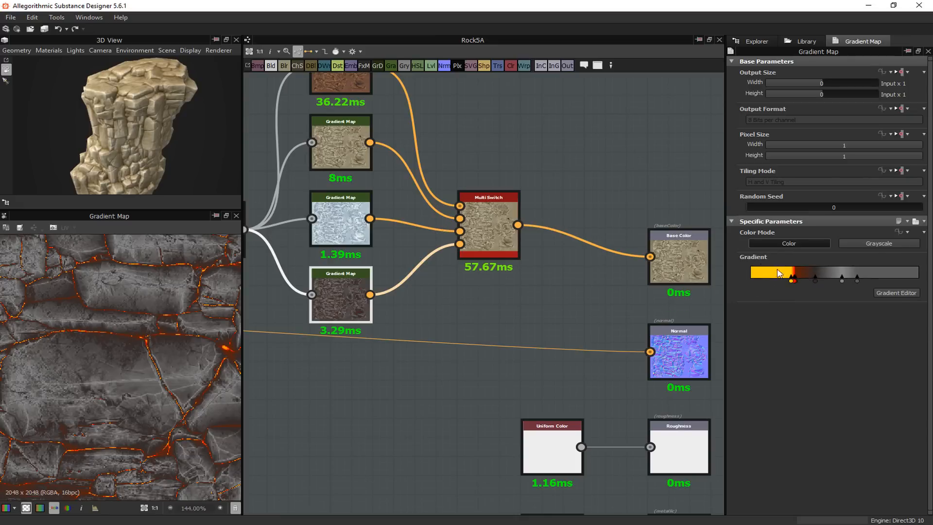
{"action": "left_click", "coordinate": [896, 292]}
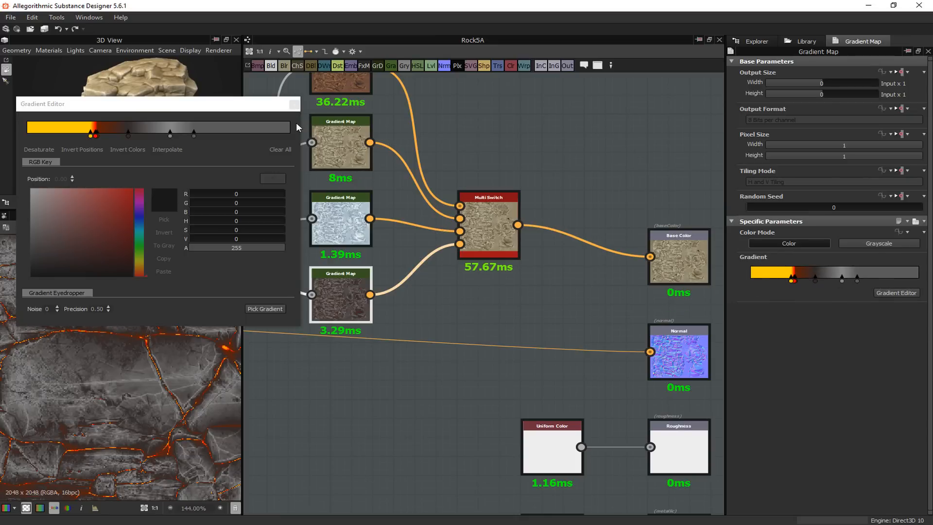
{"action": "left_click_drag", "start_coordinate": [301, 132], "coordinate": [884, 132]}
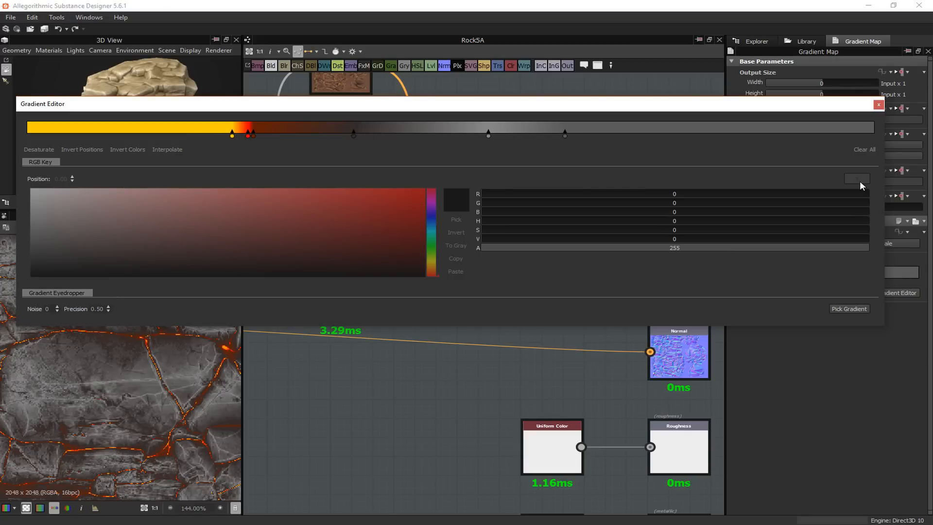
{"action": "left_click", "coordinate": [879, 106]}
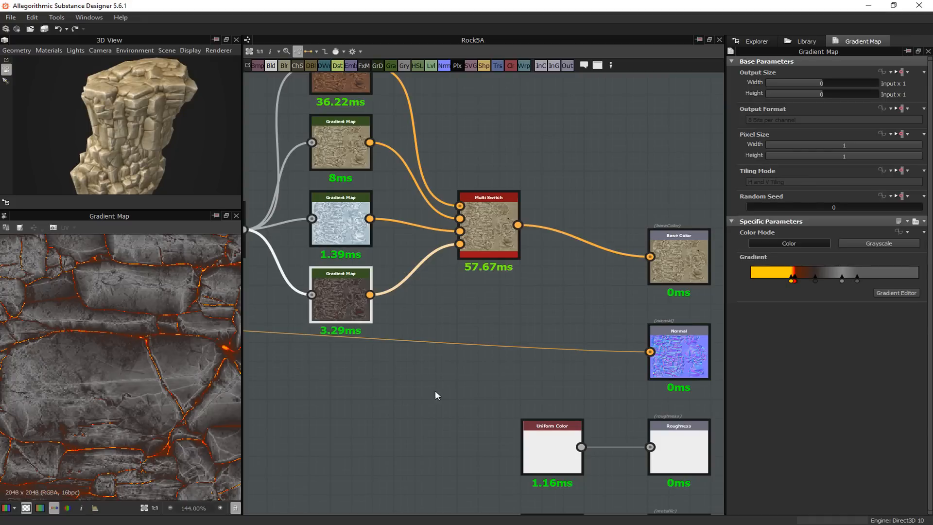
Examine the reddish-brown Gradient Map's gradient and review the entire node graph from the normal map to the outputs
{"action": "middle_click_drag", "start_coordinate": [435, 392], "coordinate": [414, 404]}
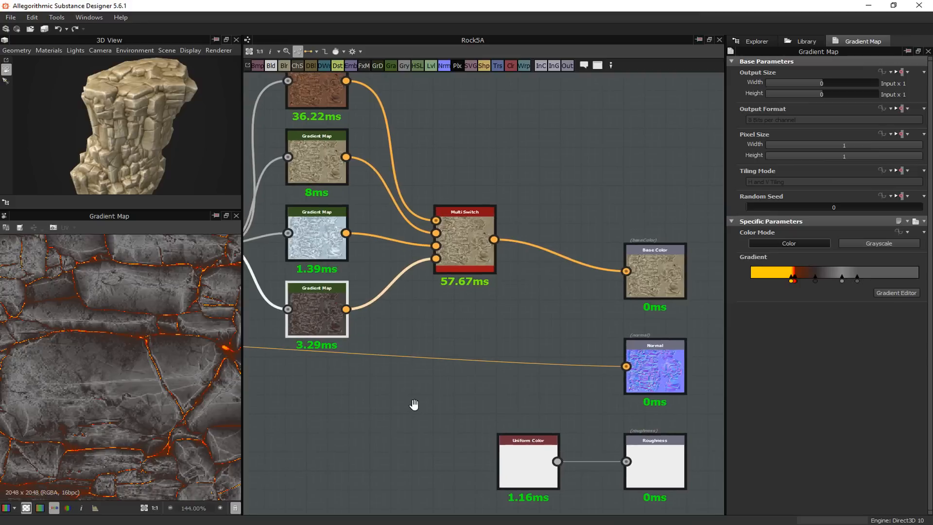
{"action": "left_click", "coordinate": [319, 99]}
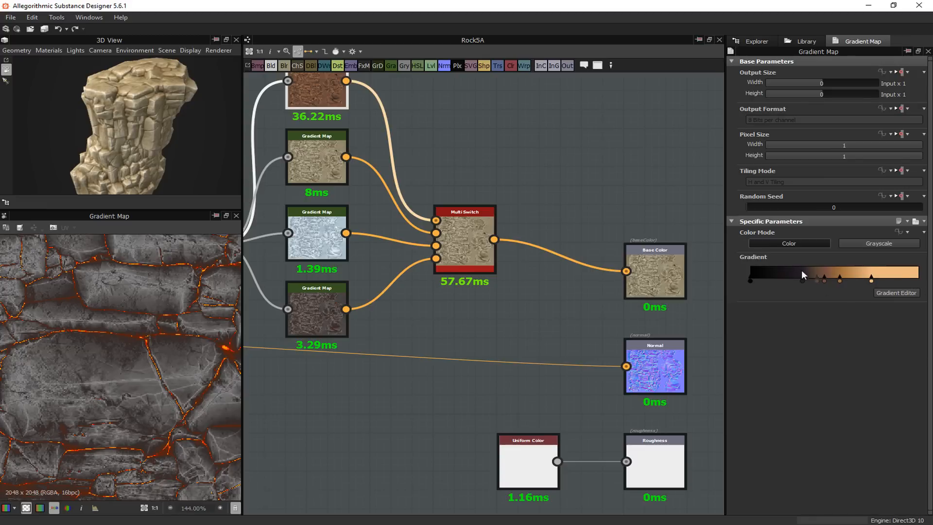
{"action": "middle_click_drag", "start_coordinate": [608, 203], "coordinate": [596, 182]}
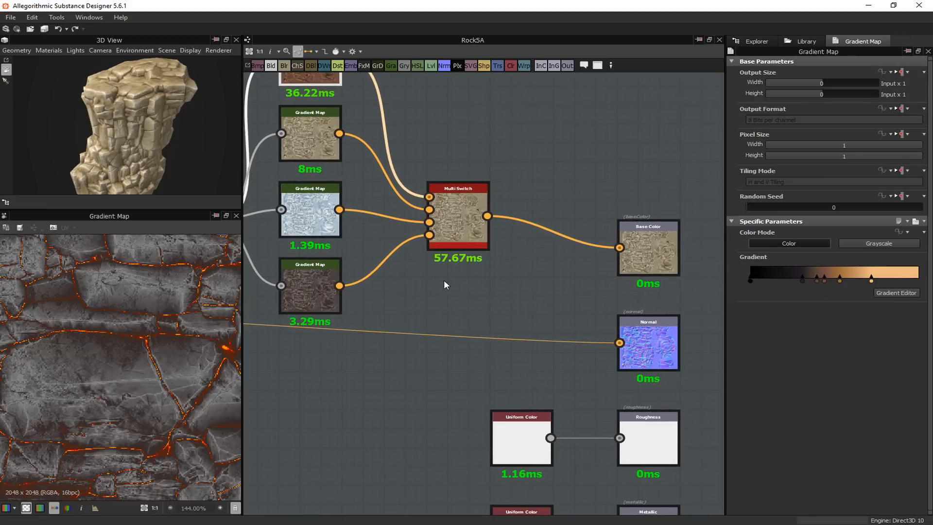
{"action": "scroll", "coordinate": [445, 280], "scroll_direction": "down", "scroll_amount": 5}
{"action": "middle_click_drag", "start_coordinate": [406, 317], "coordinate": [481, 295]}
{"action": "scroll", "coordinate": [476, 297], "scroll_direction": "up", "scroll_amount": 2}
{"action": "scroll", "coordinate": [474, 299], "scroll_direction": "down", "scroll_amount": 2}
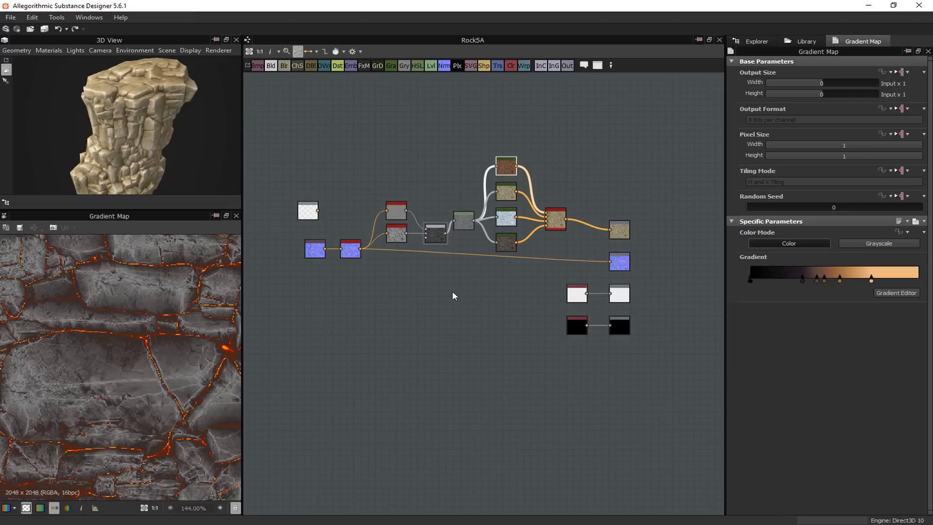